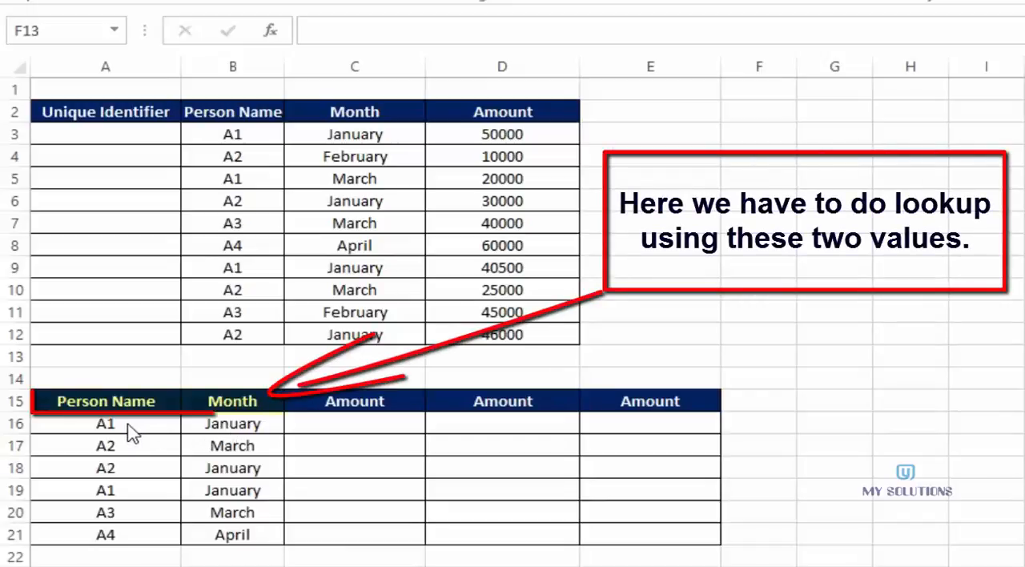
left_click(221, 430)
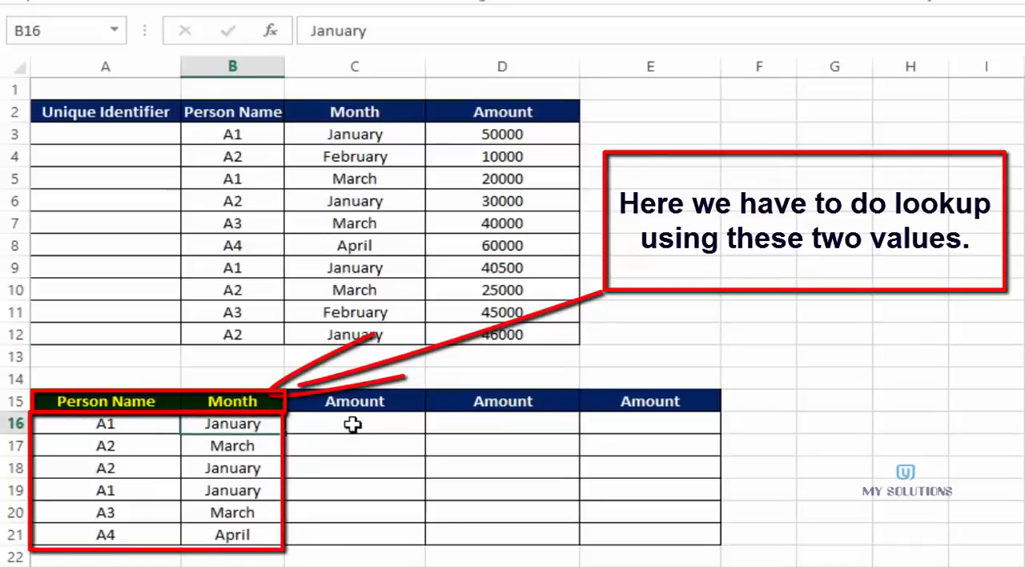
left_click(133, 424)
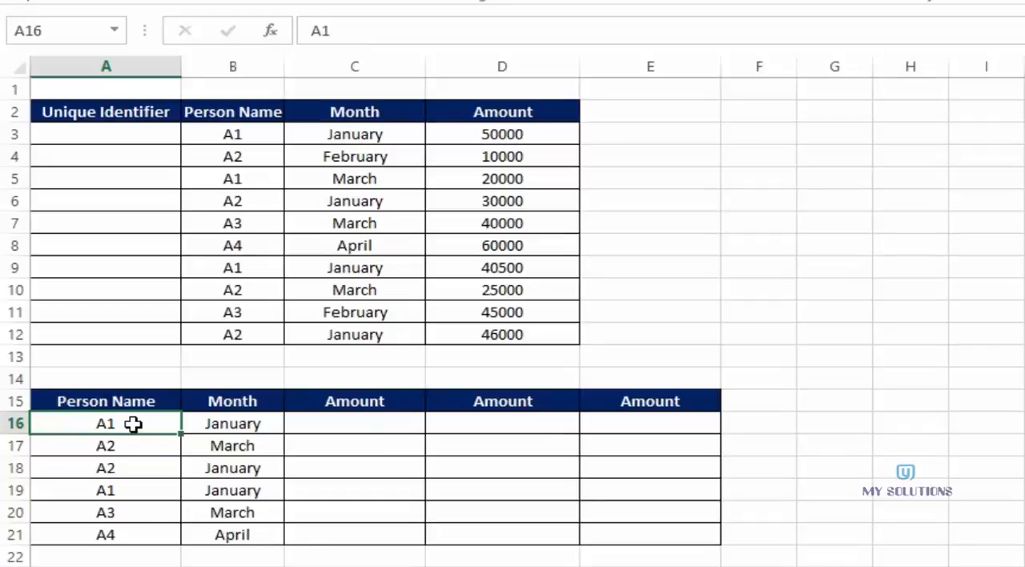
left_click(211, 423)
left_click_drag(144, 423, 213, 425)
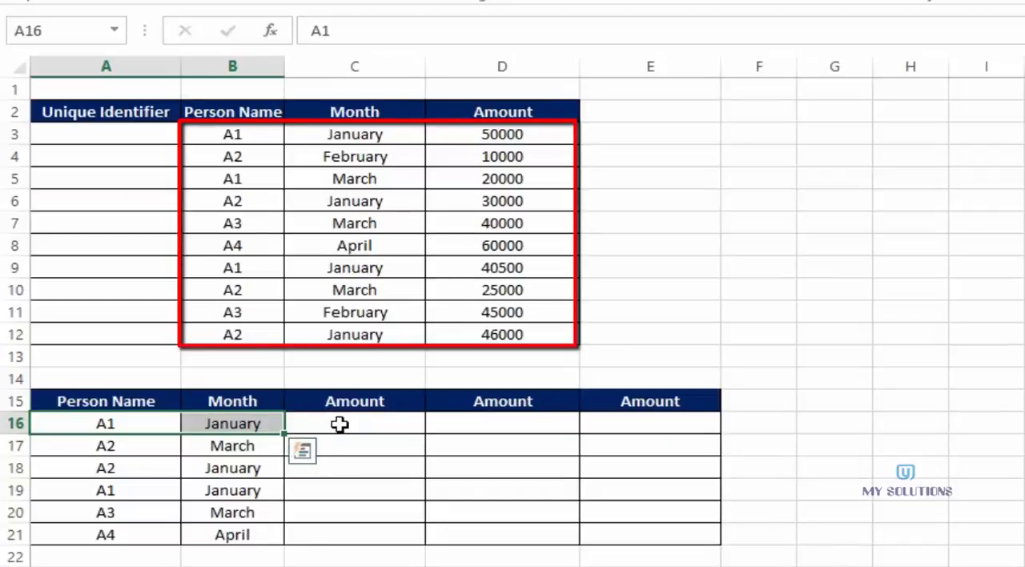
left_click(339, 424)
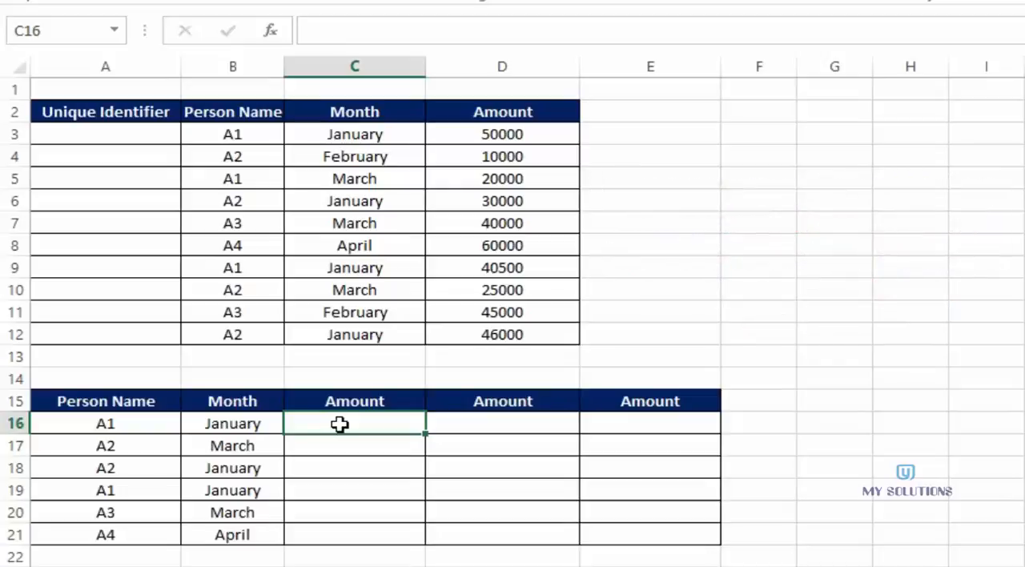
- Join person name and month in A3 with =B3&C3 and fill the formula down the Unique Identifier column to A12
left_click(80, 136)
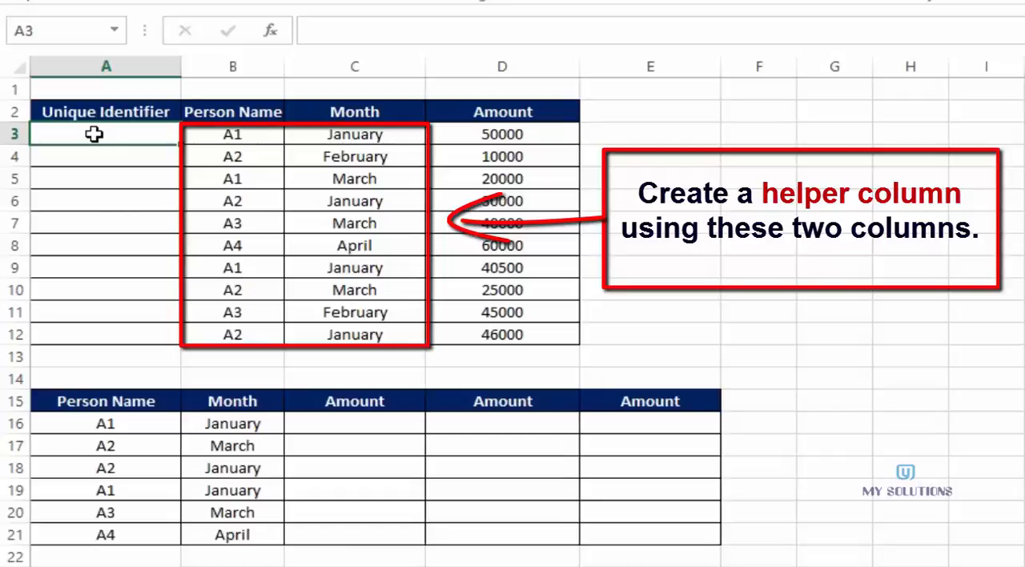
type("=")
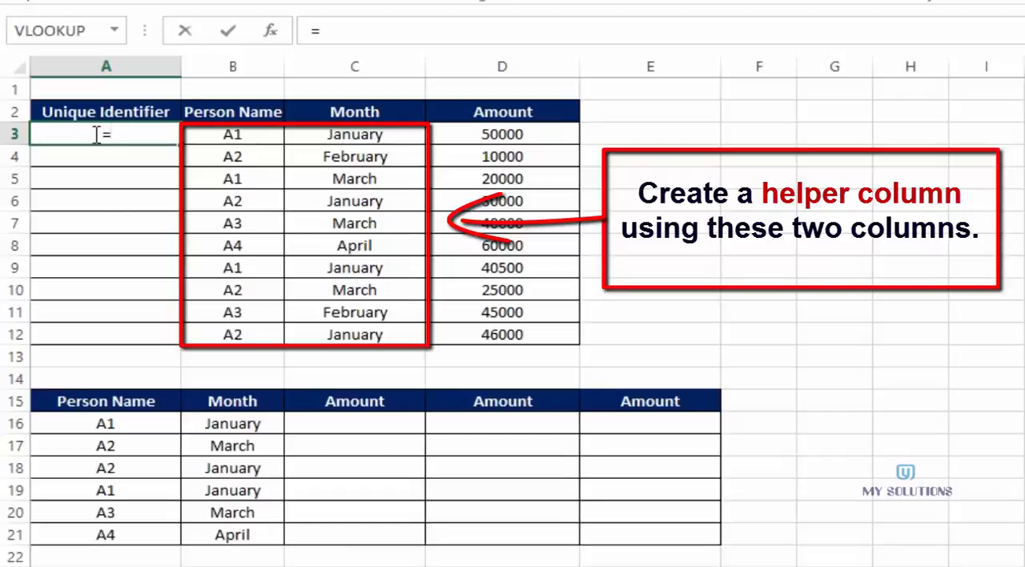
left_click(230, 134)
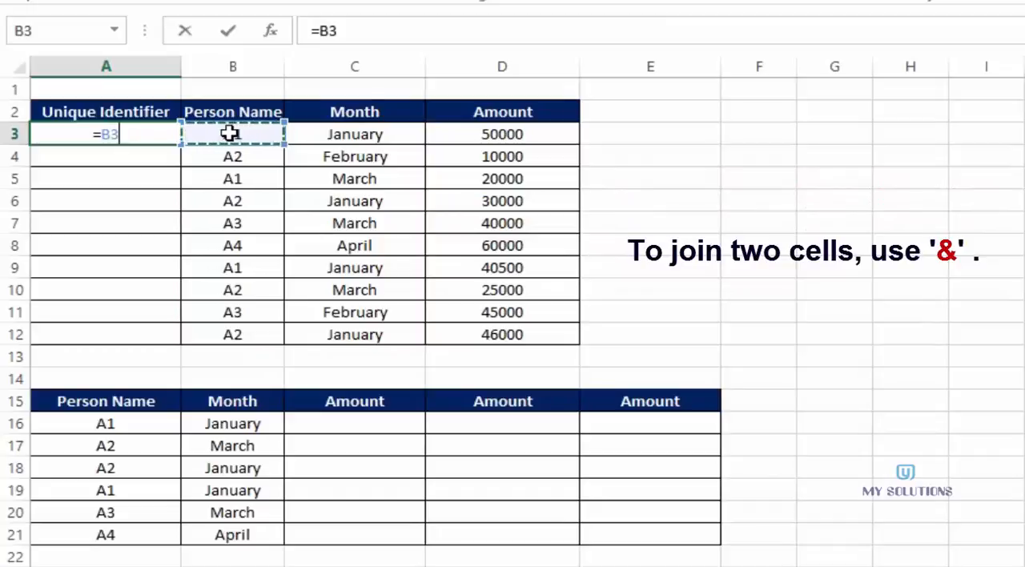
type("&")
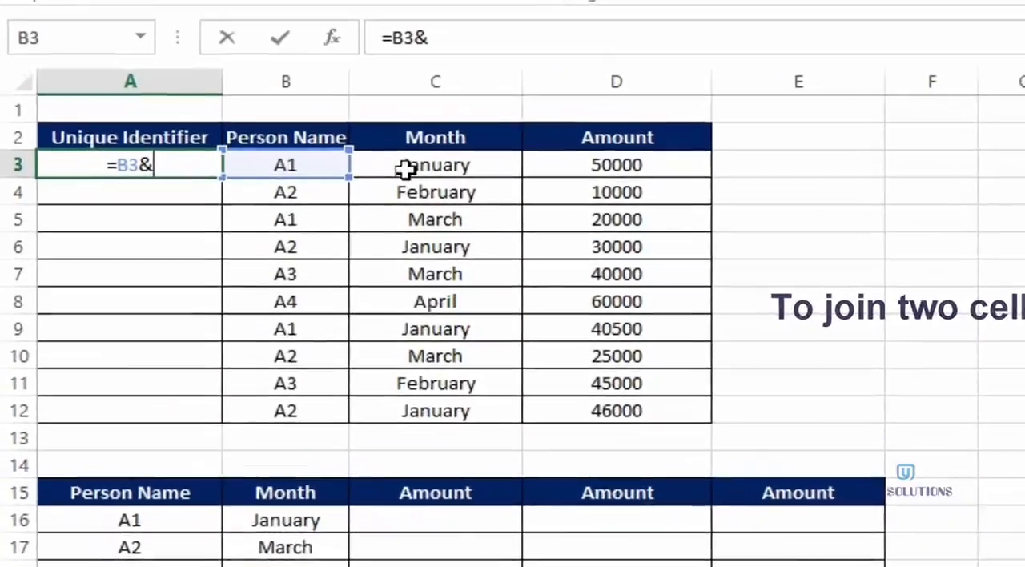
left_click(335, 134)
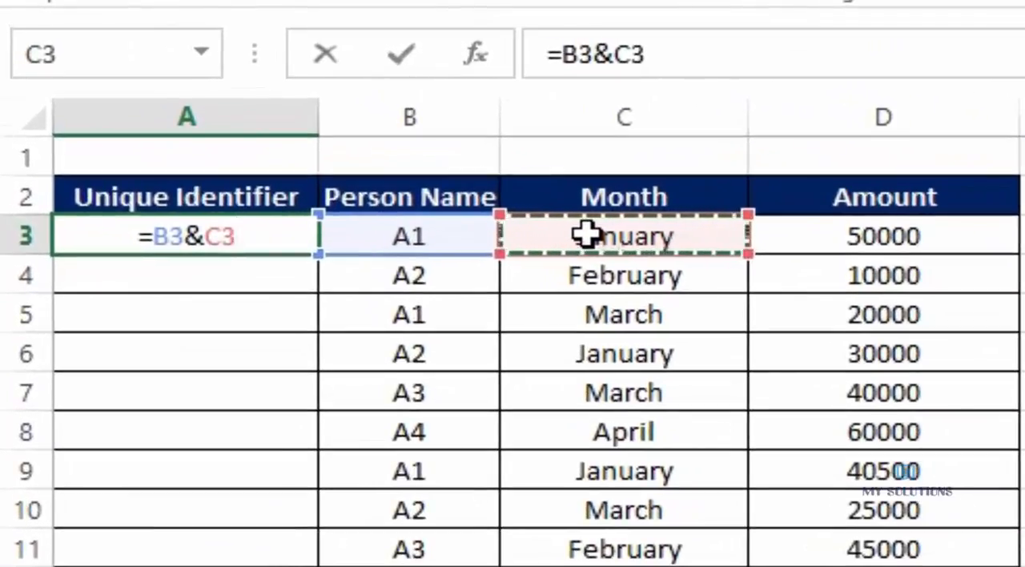
key("Return")
left_click(258, 236)
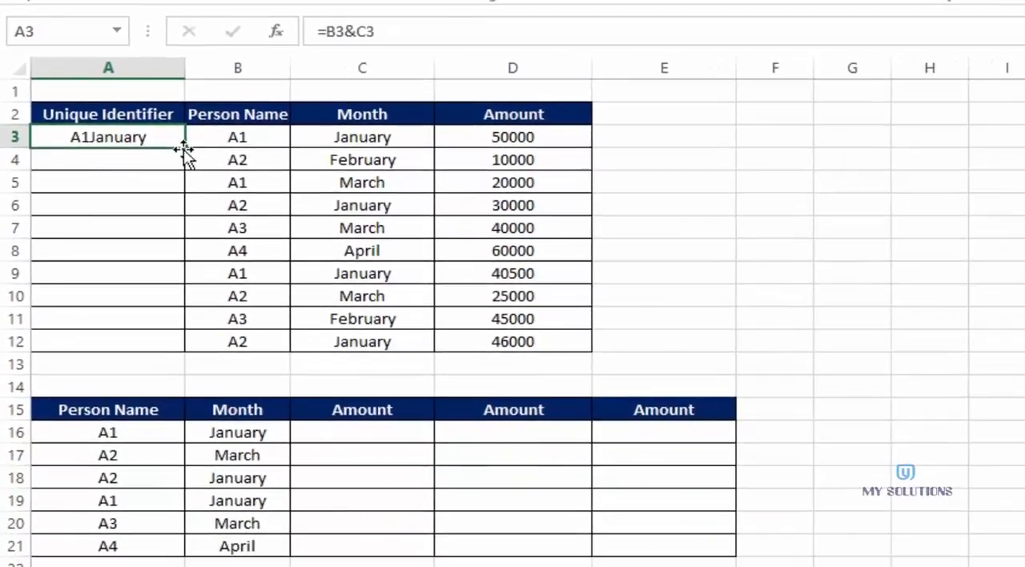
left_click_drag(184, 149, 186, 354)
- Start a VLOOKUP formula in C16 with the joined person name and month, A16&B16, as the lookup value
left_click(363, 433)
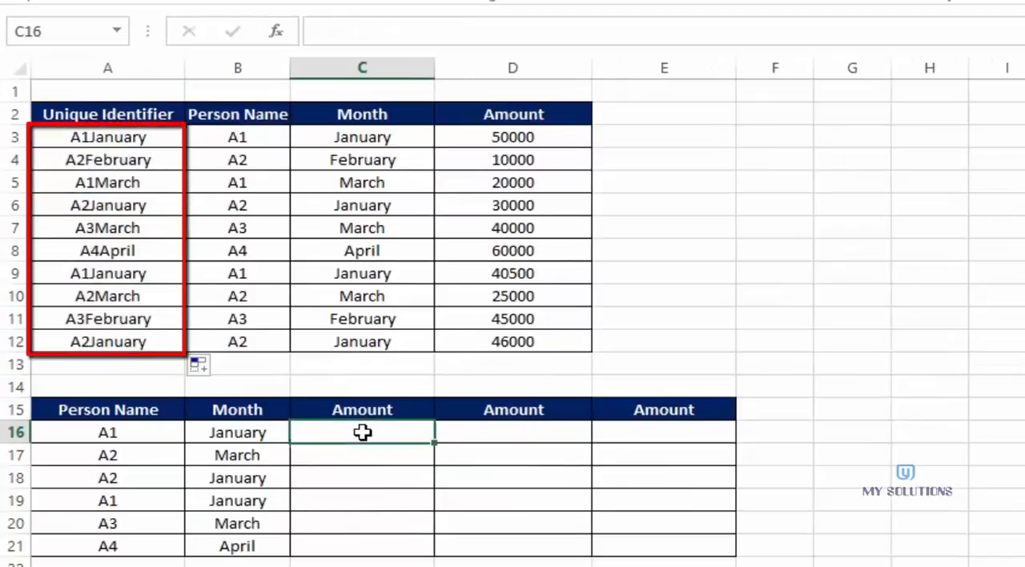
type("=vloo")
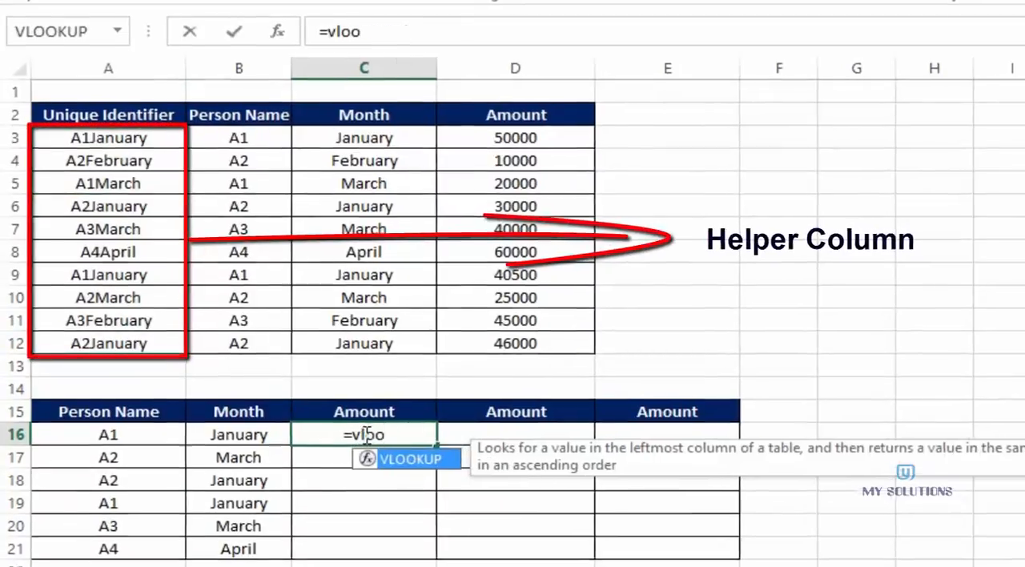
key("Tab")
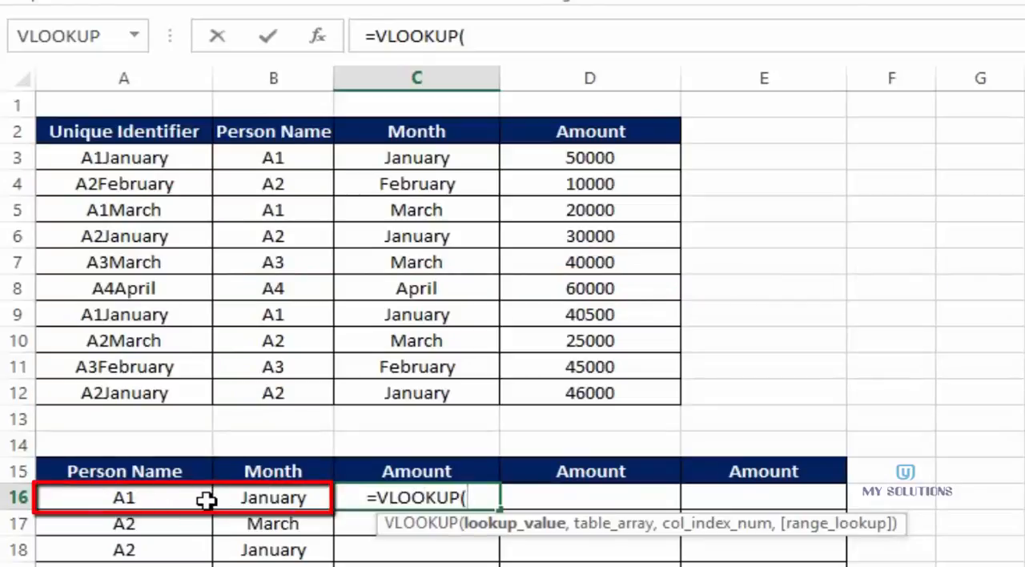
left_click(152, 498)
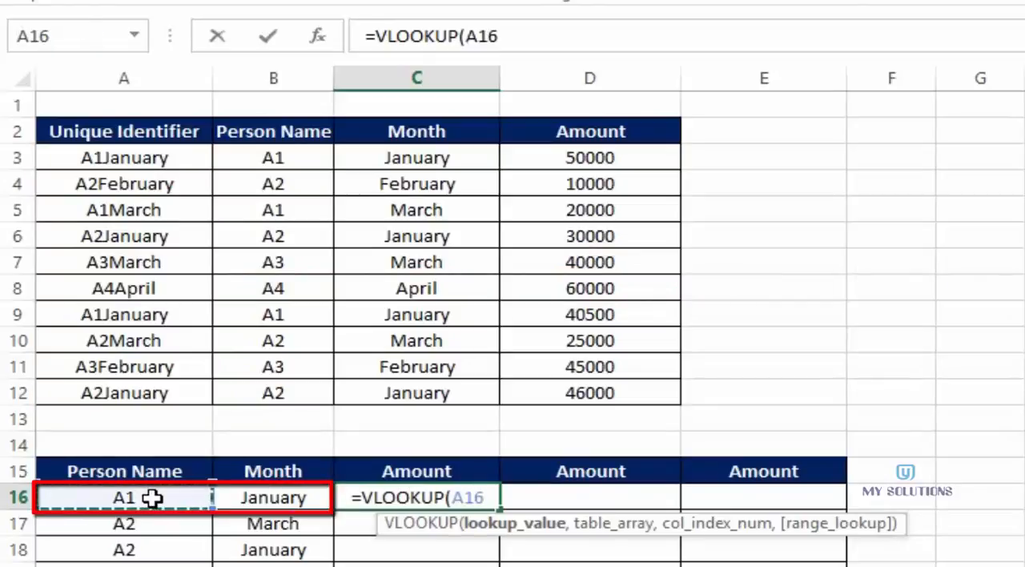
type("&")
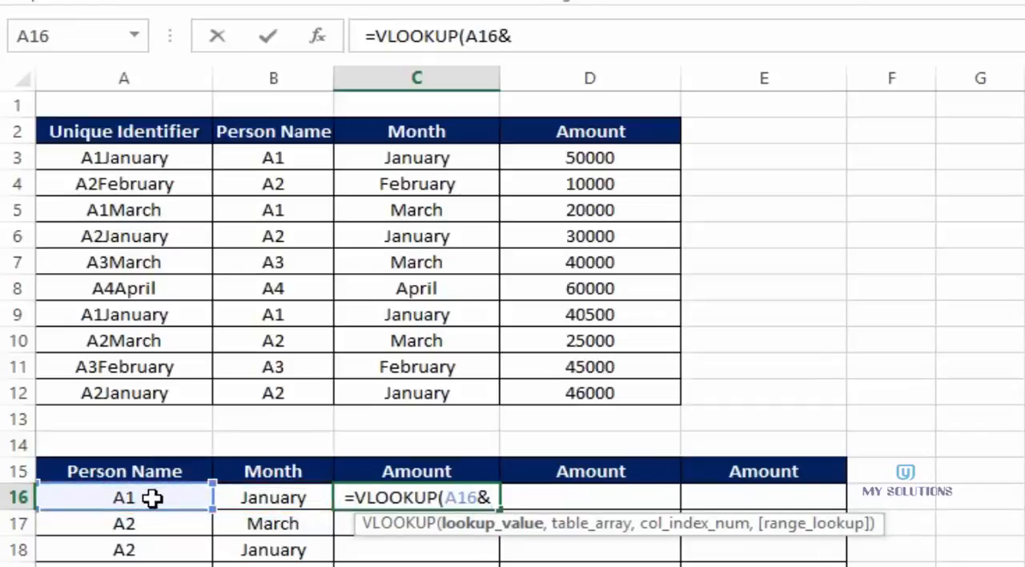
left_click(261, 497)
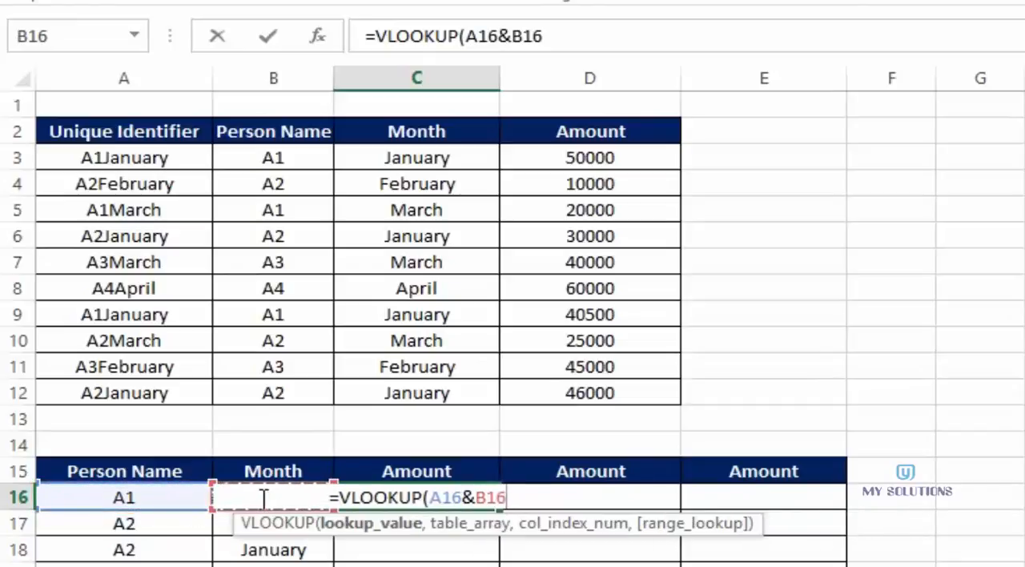
type(",")
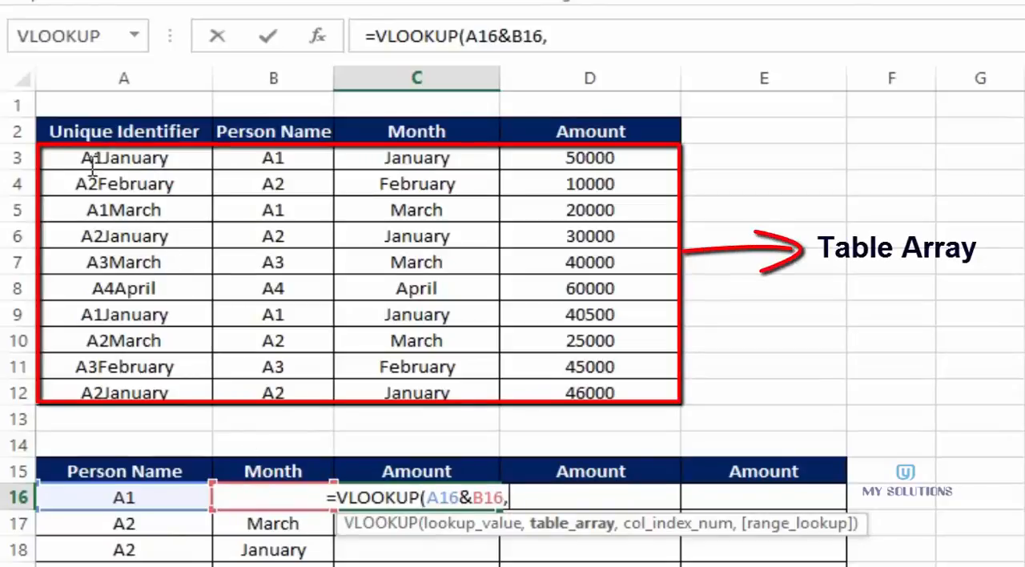
- Complete the C16 VLOOKUP with table array A3:D12, column index 4 and range lookup 0
left_click_drag(80, 157, 609, 396)
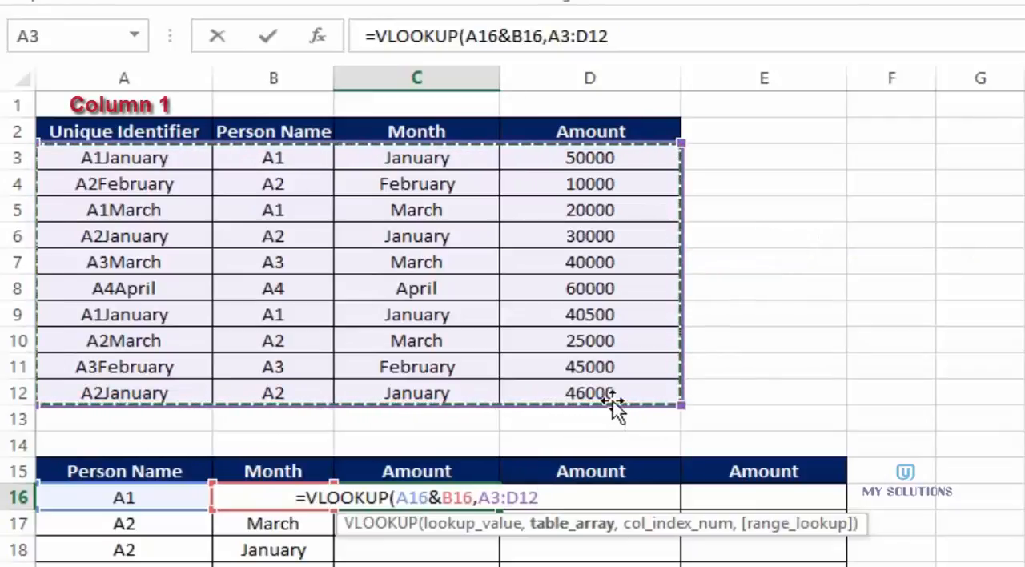
type(",,")
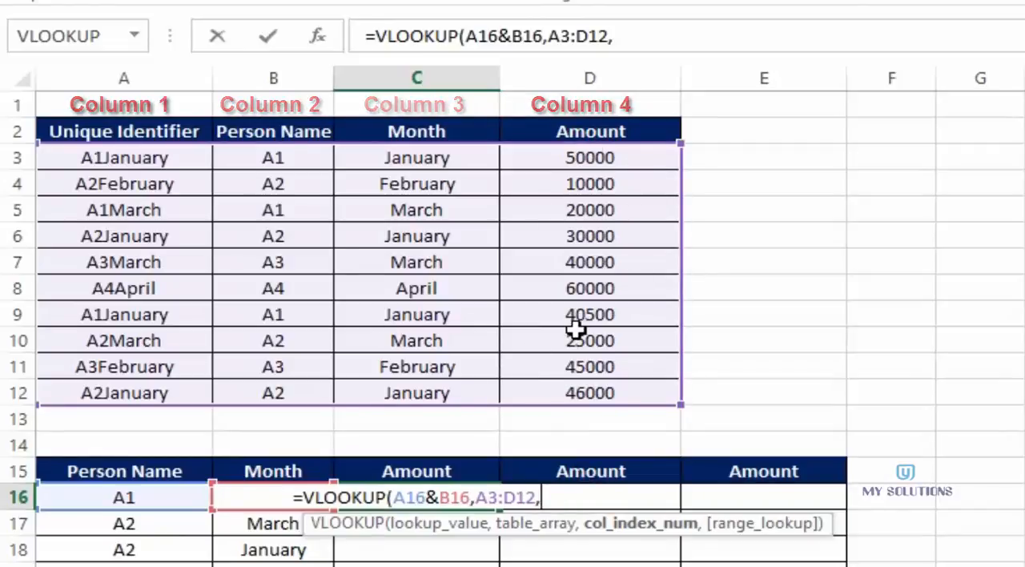
type("4,")
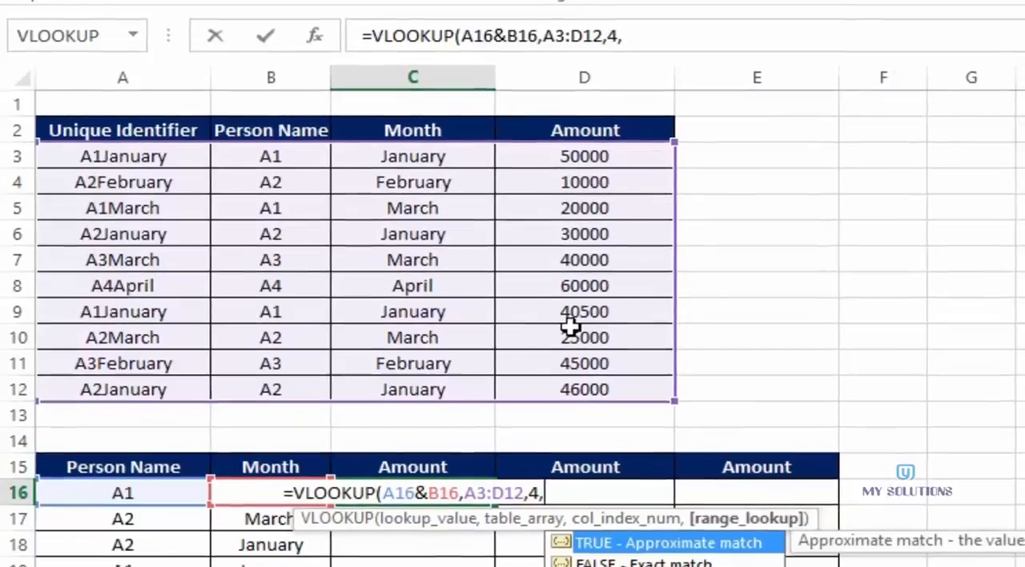
type("0")
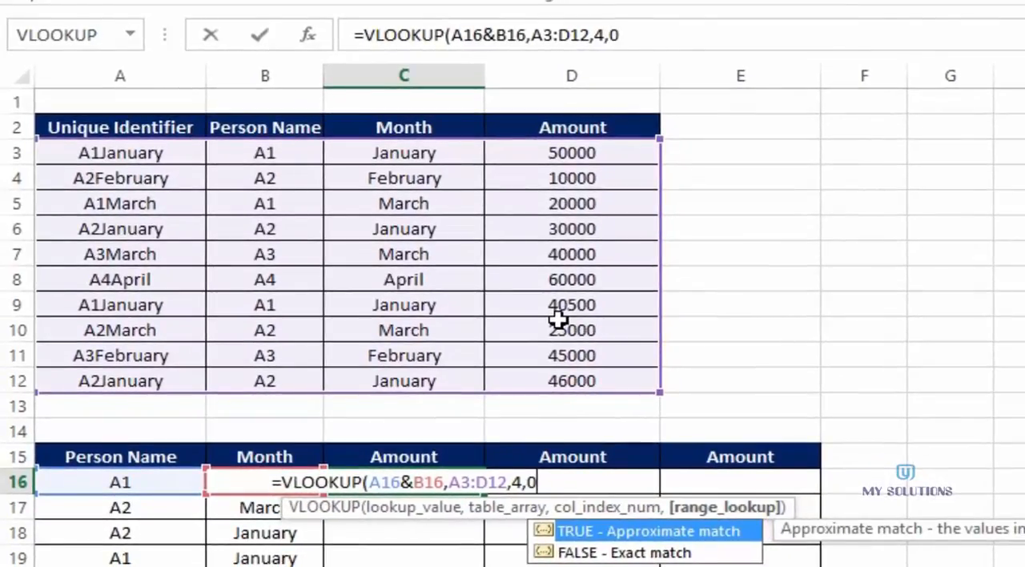
type(")")
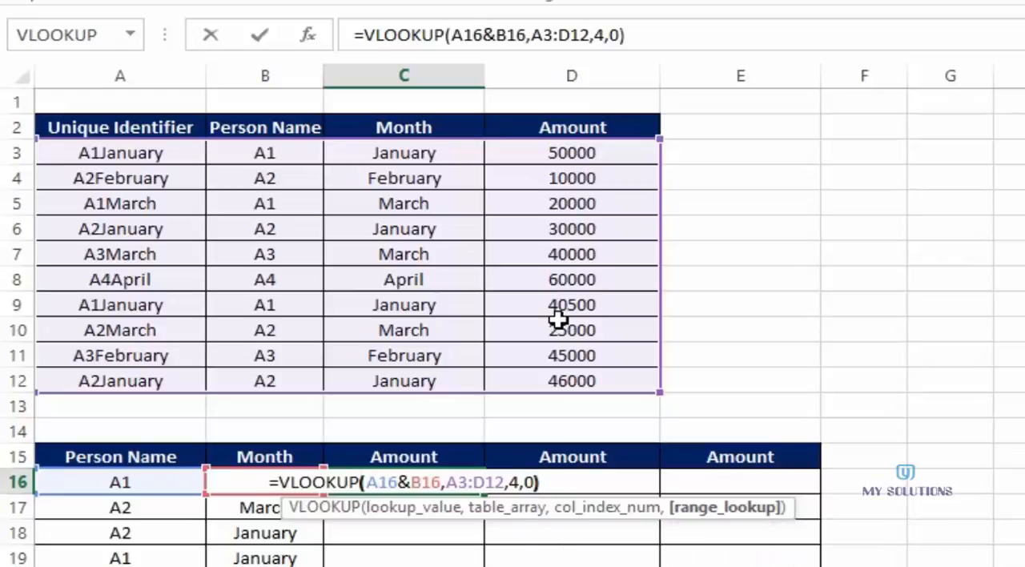
key("Return")
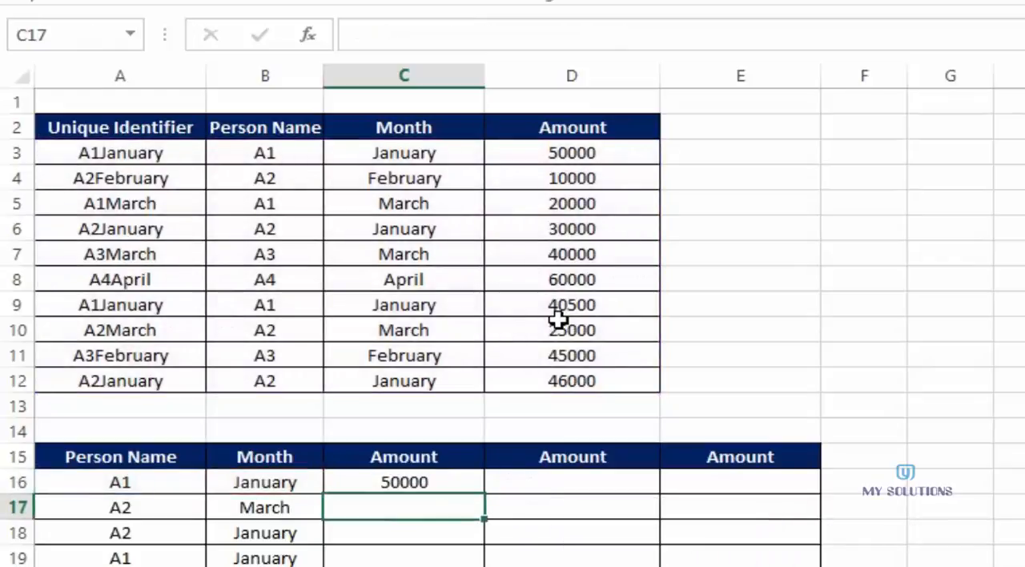
- Make the table array in the C16 VLOOKUP formula absolute as $A$3:$D$12
left_click(382, 482)
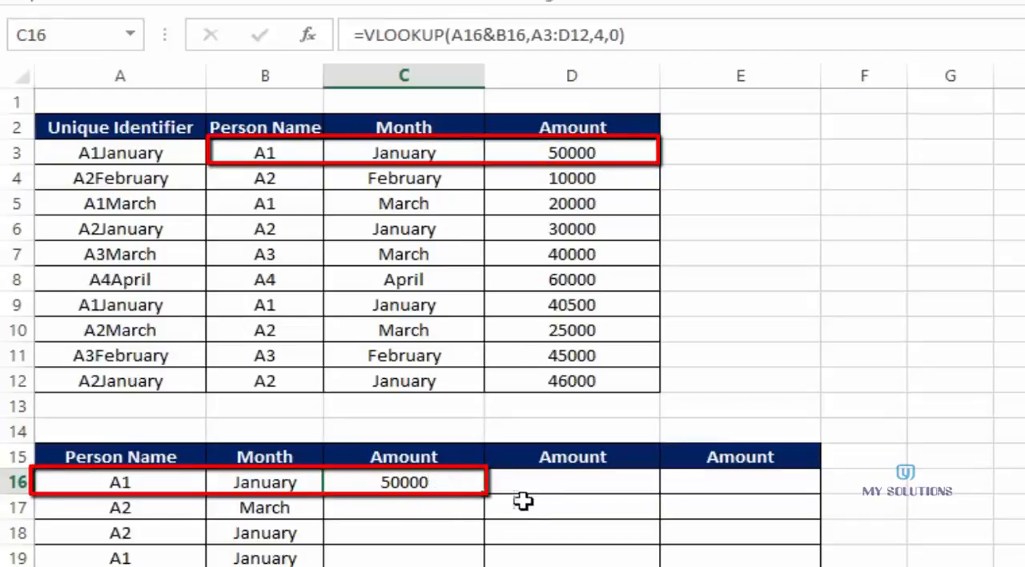
double_click(407, 481)
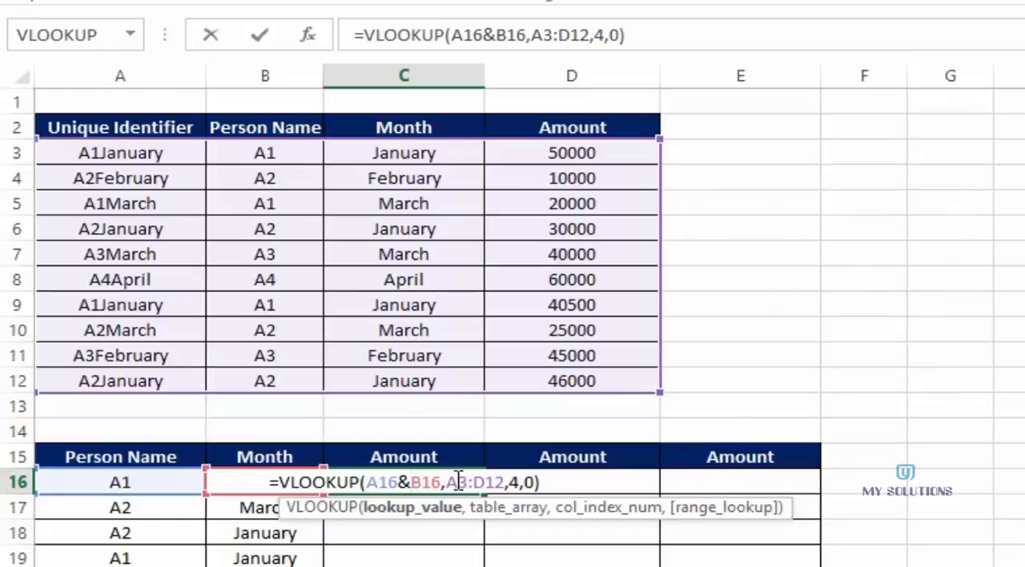
left_click(446, 482)
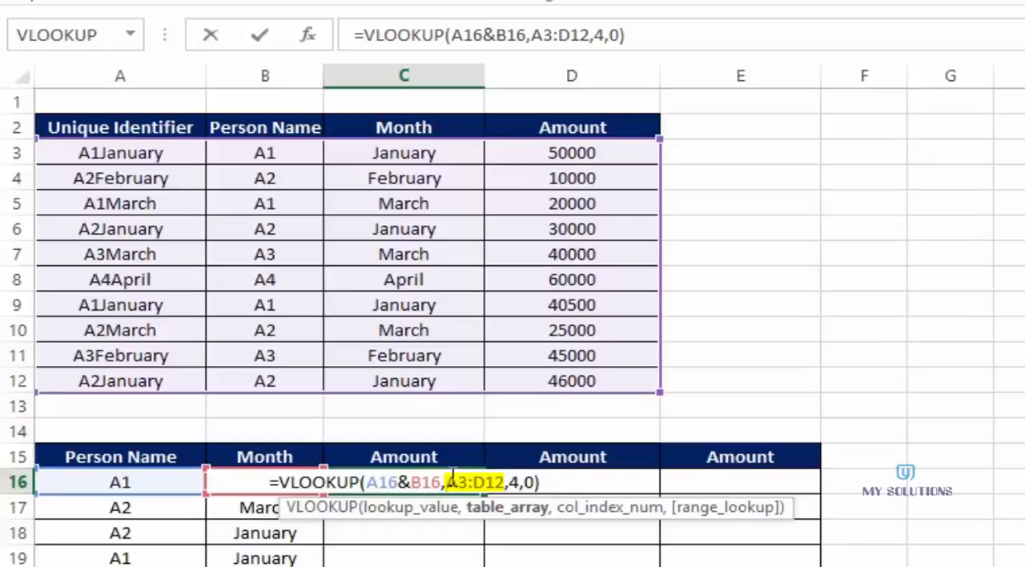
key("F4")
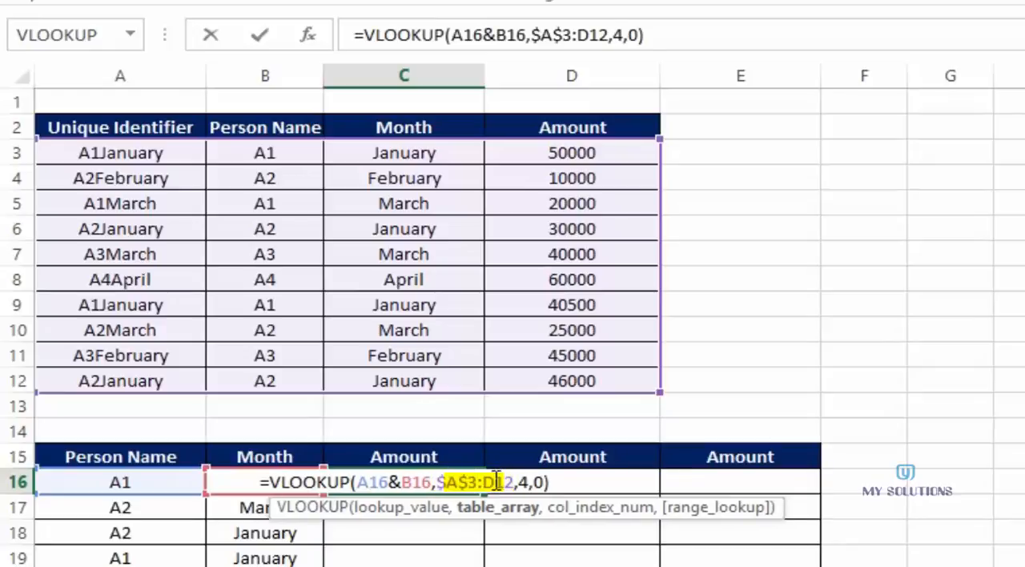
left_click(496, 481)
key("F4")
key("Return")
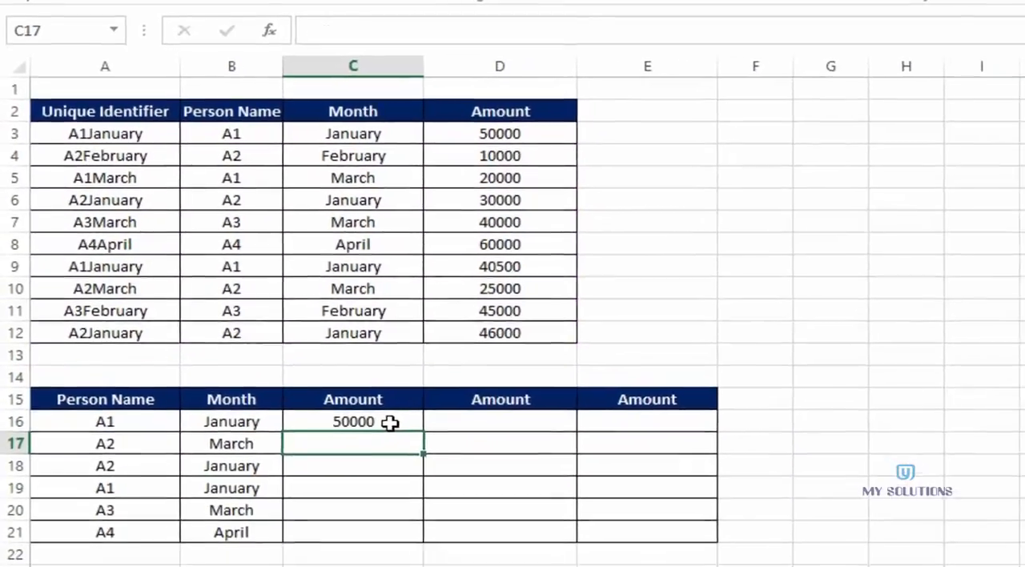
- Fill the C16 lookup formula down the first Amount column to C21
left_click(411, 482)
left_click_drag(400, 411, 401, 515)
left_click(428, 432)
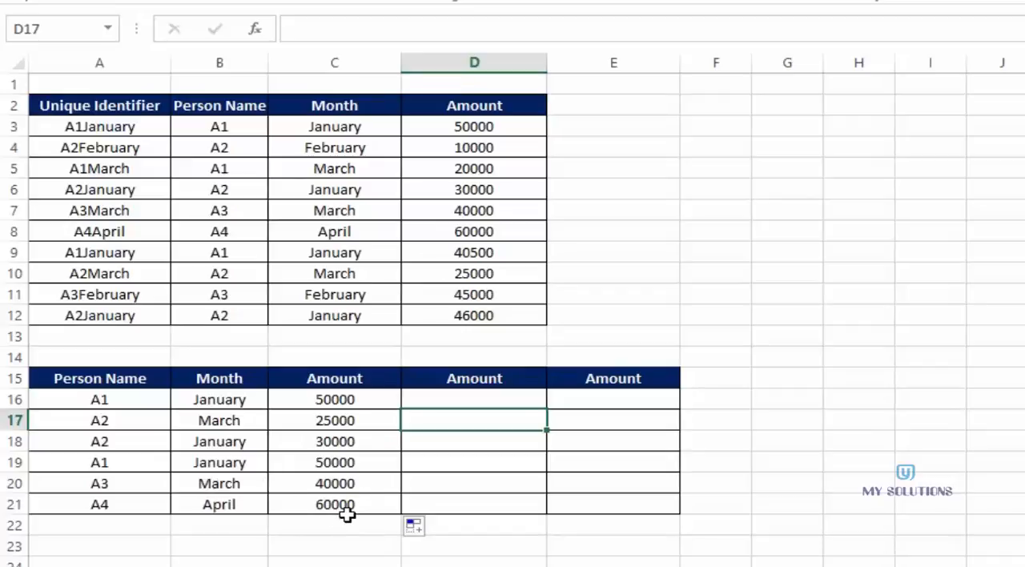
- Enter a VLOOKUP in D16 with lookup value A16, table array B3:D12, column index 3 and range lookup 0
left_click(439, 401)
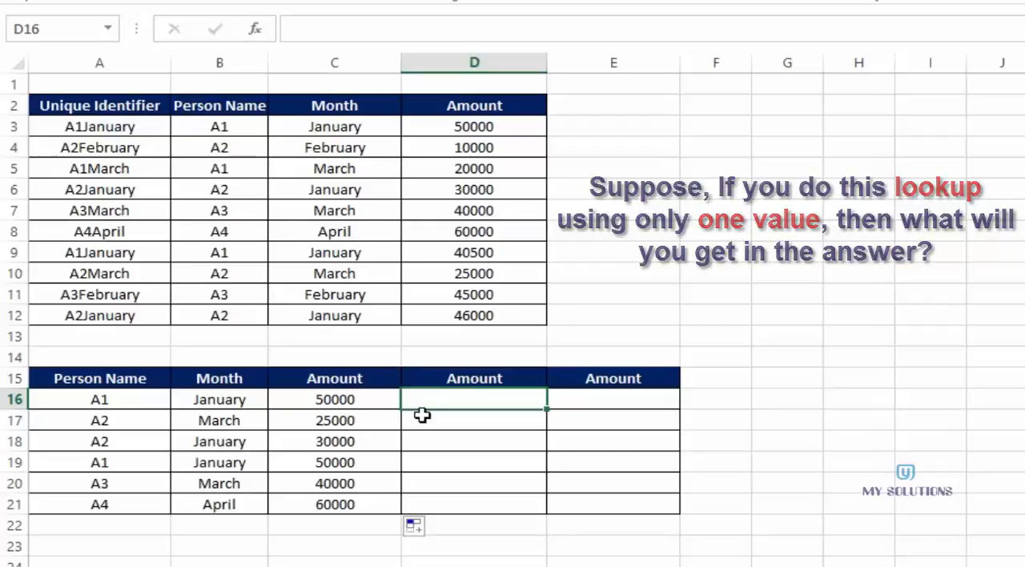
type("=")
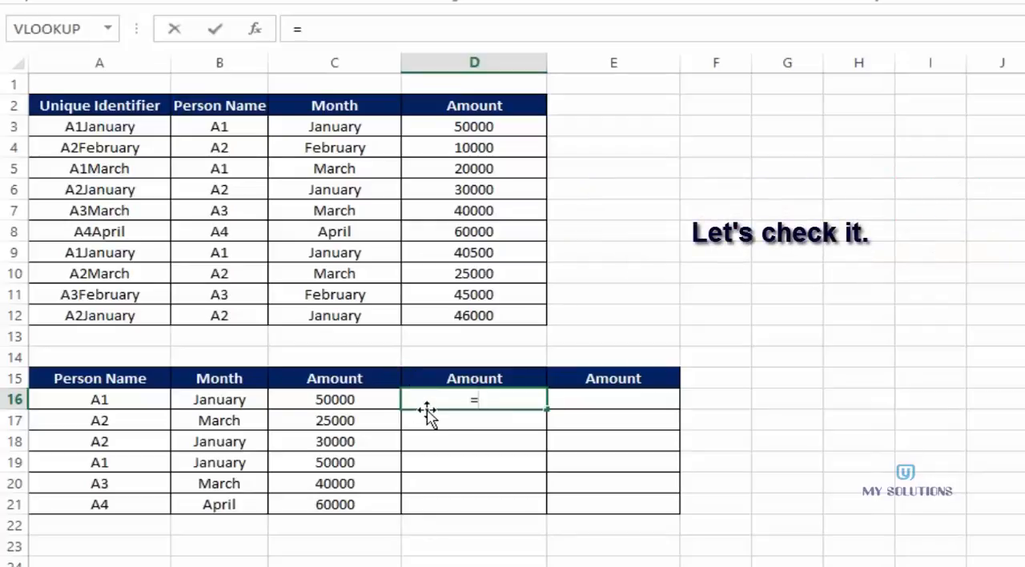
type("vlo")
key("Tab")
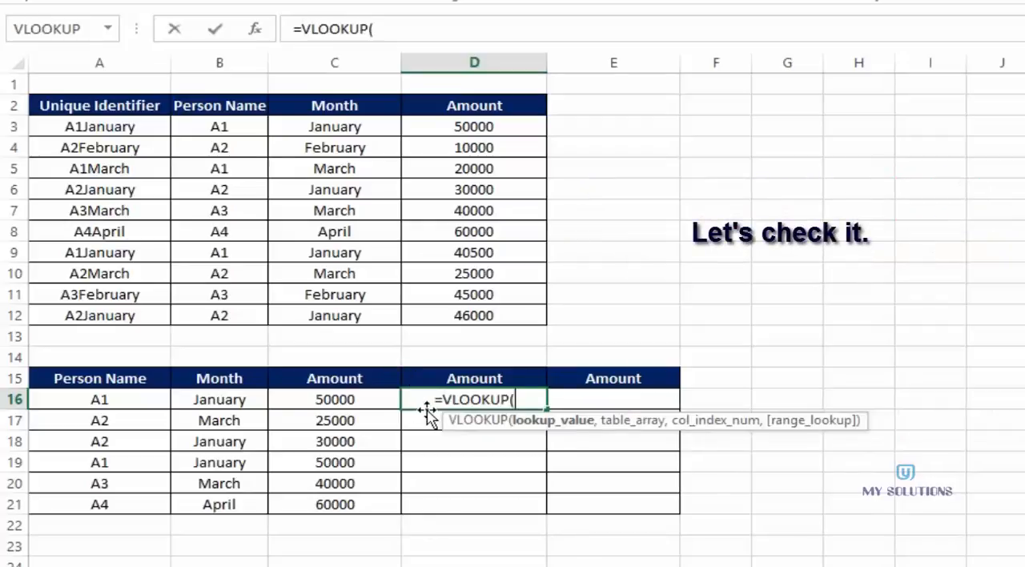
left_click(124, 400)
type(",")
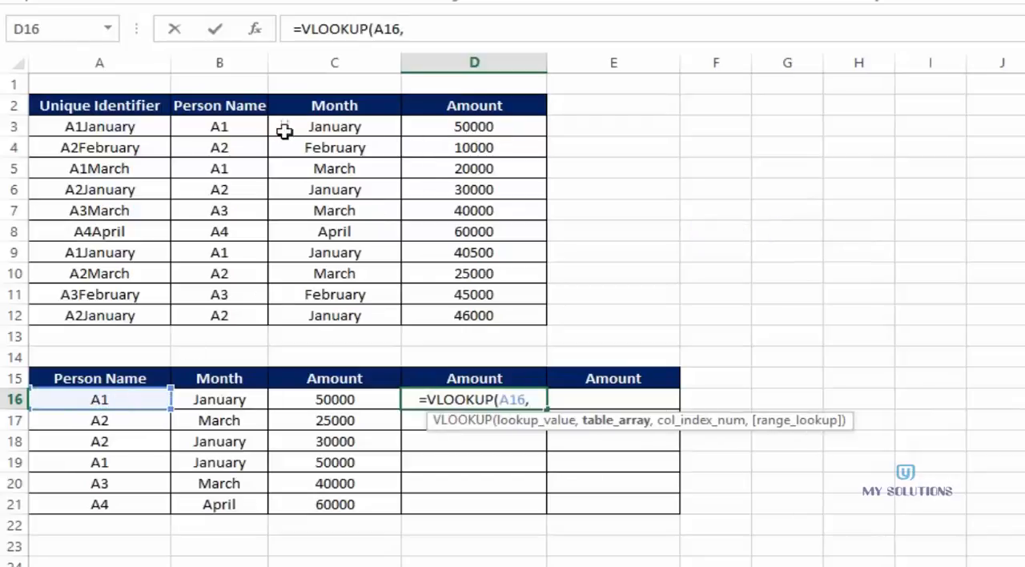
left_click_drag(232, 127, 475, 318)
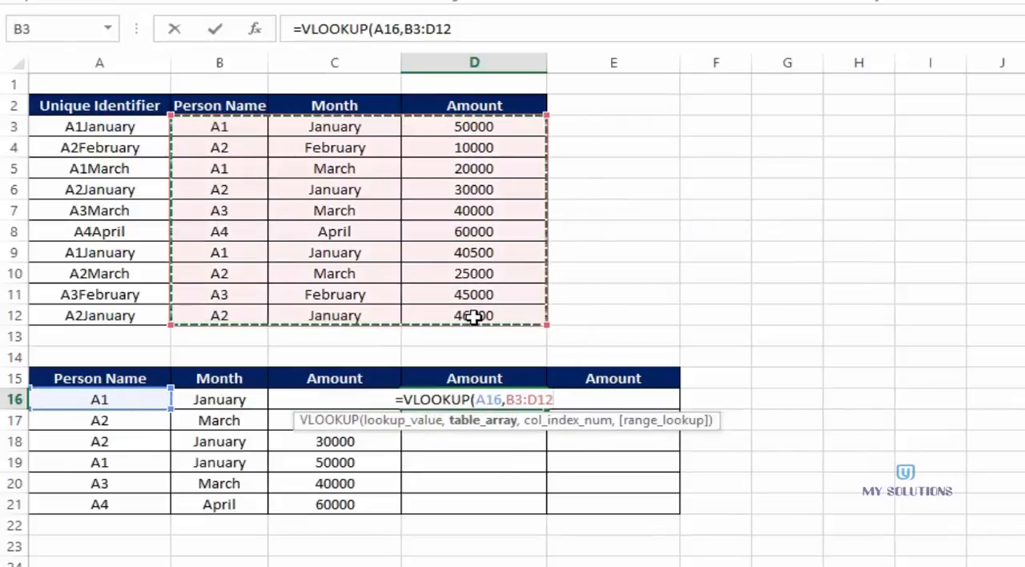
type(",")
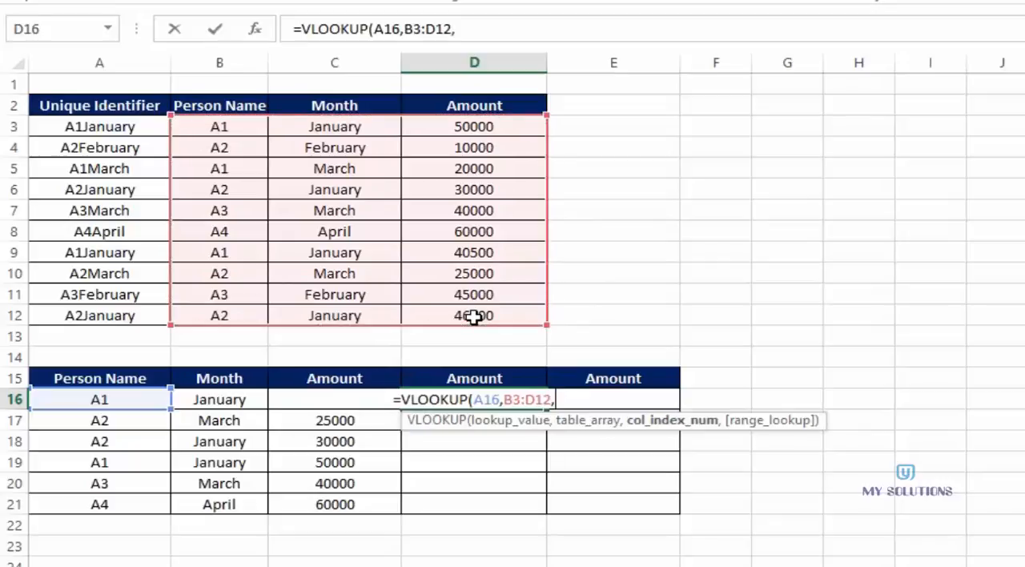
type("3,")
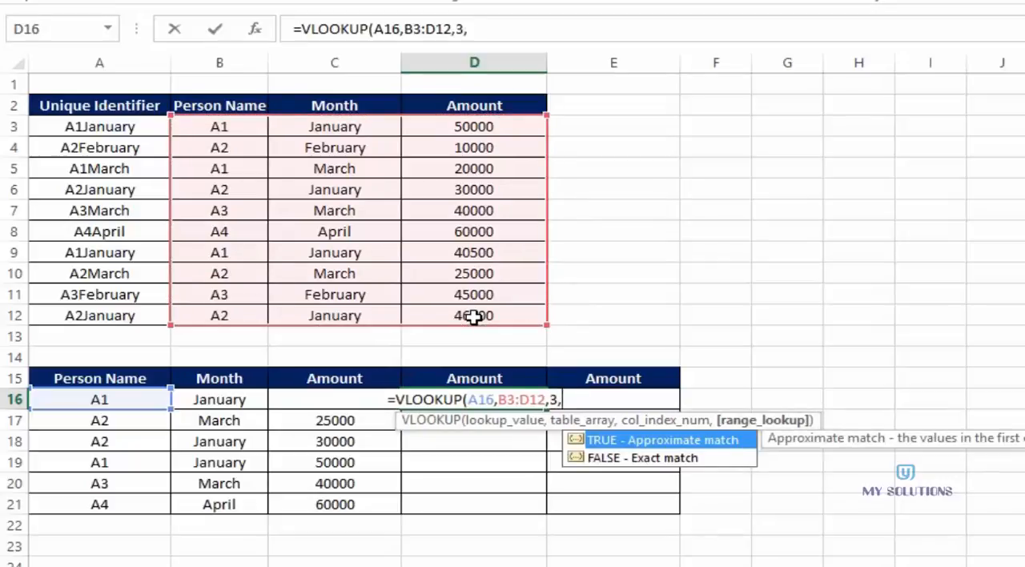
type("0)")
key("Return")
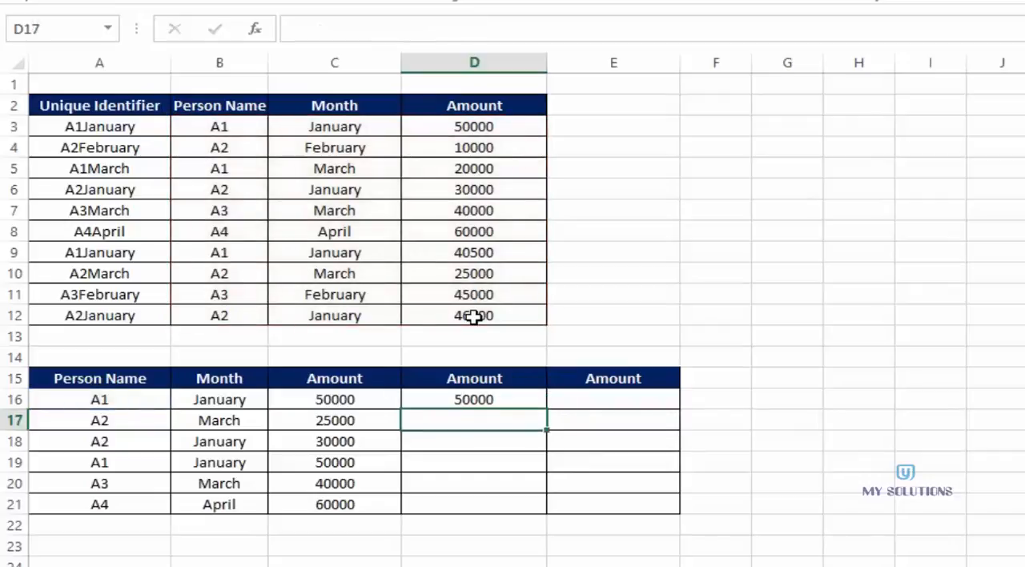
- Make the D16 table array absolute as $B$3:$D$12 and fill the formula down to D21
double_click(471, 399)
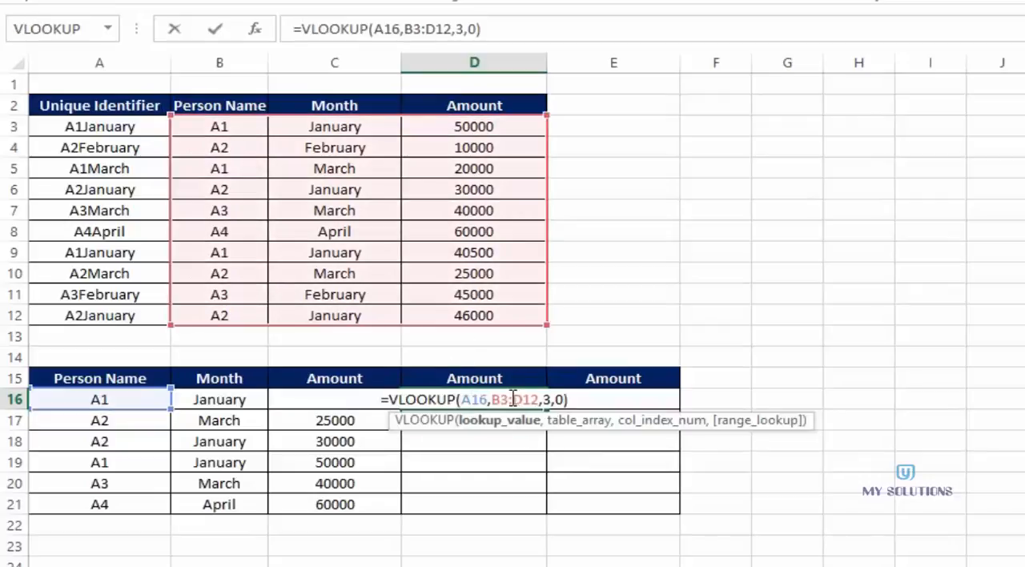
left_click(501, 399)
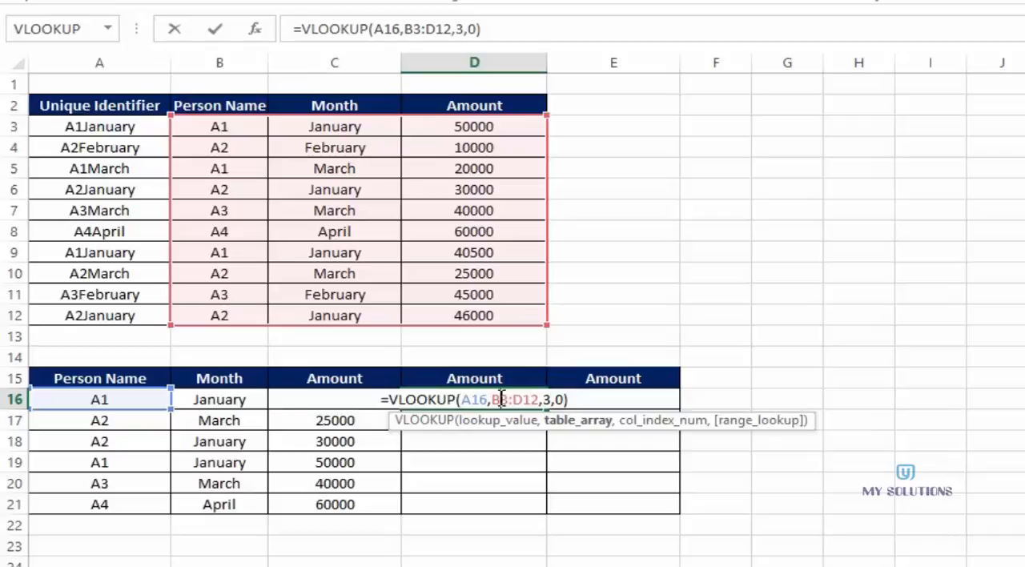
key("F4")
left_click(527, 399)
key("F4")
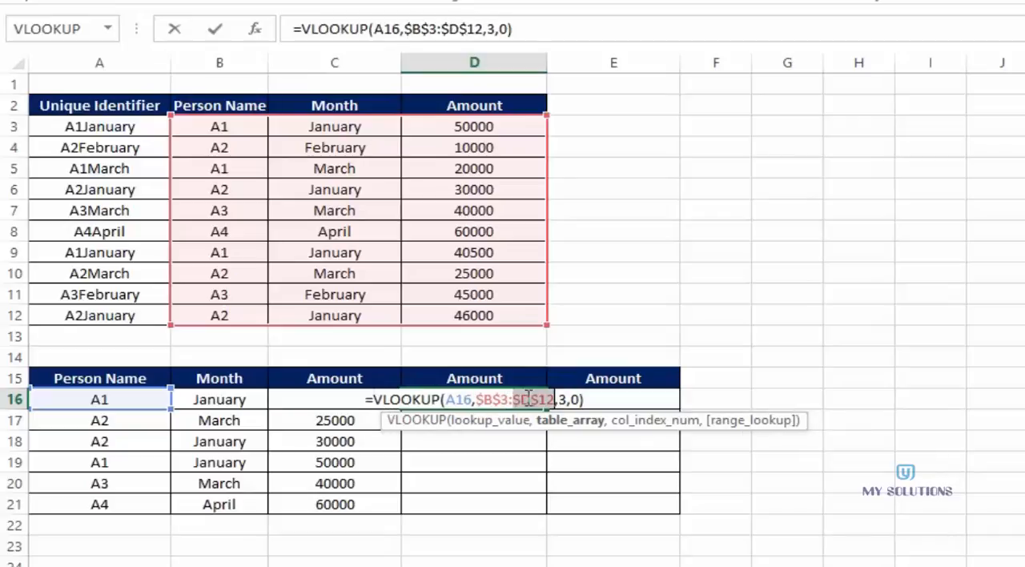
key("Return")
left_click(526, 398)
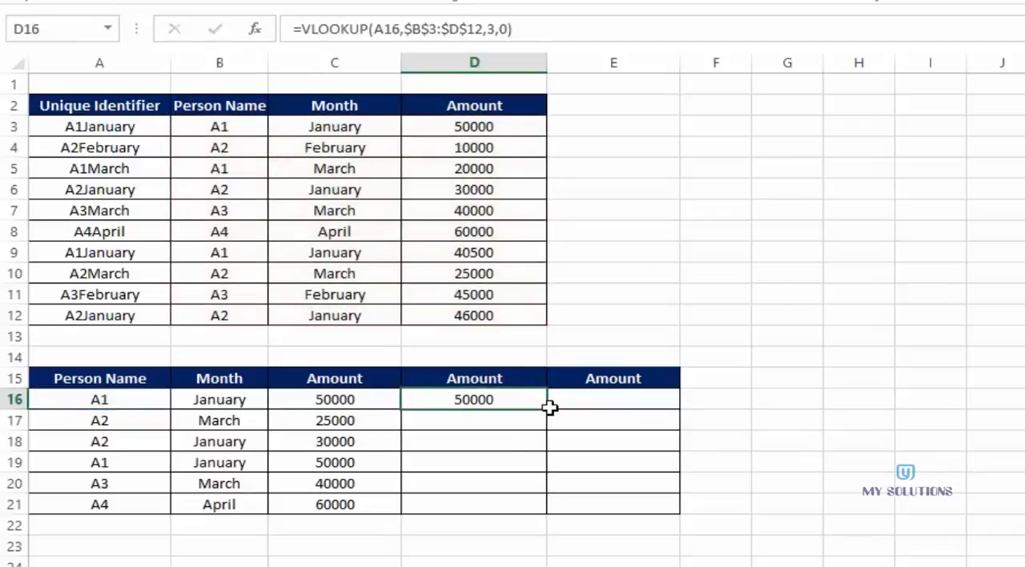
left_click_drag(546, 410, 531, 508)
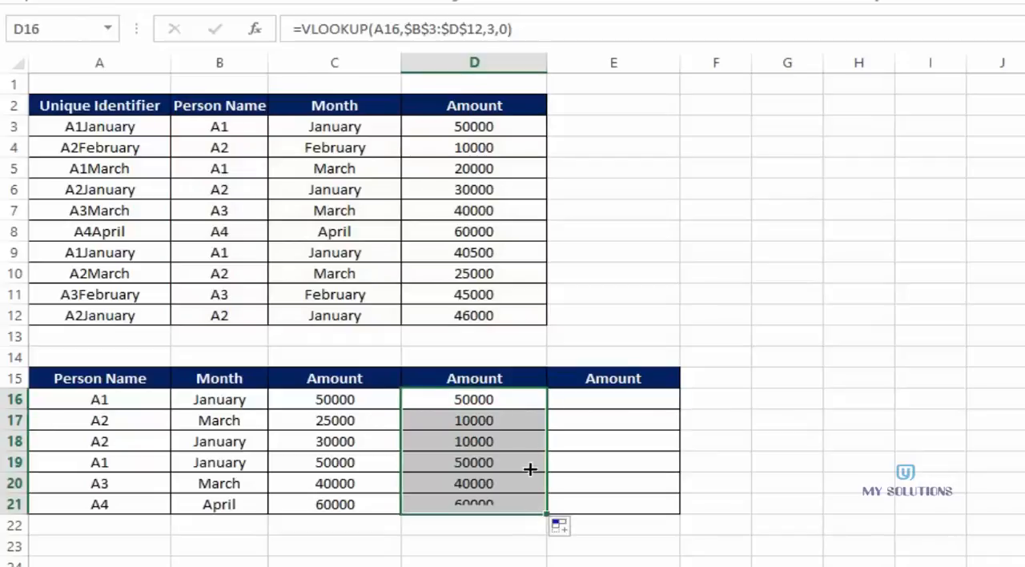
- Write a VLOOKUP in E16 with lookup value B16, table array C3:D12, column index 2 and range lookup 0
left_click(581, 398)
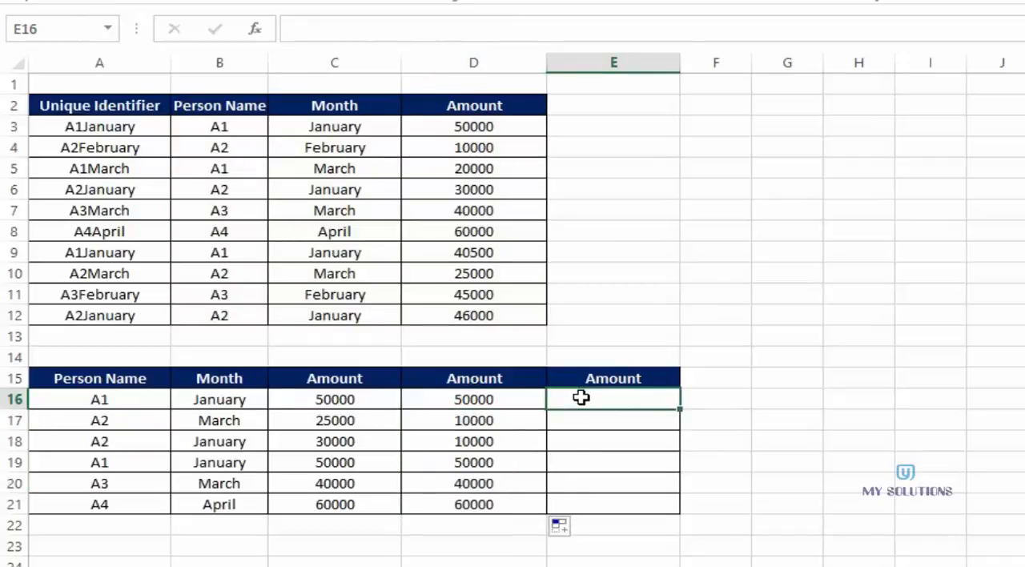
type("=vloo")
key("Tab")
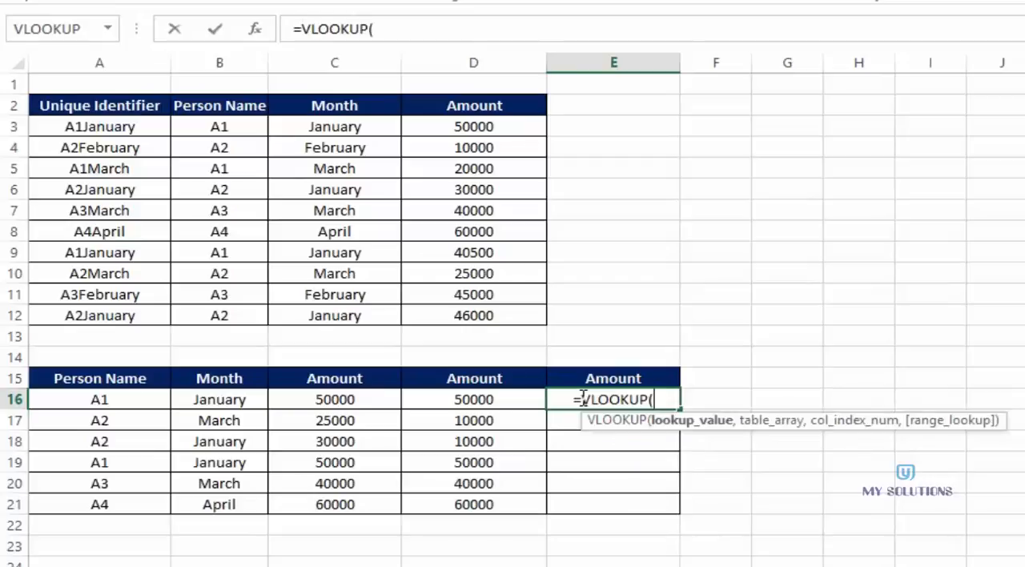
left_click(218, 401)
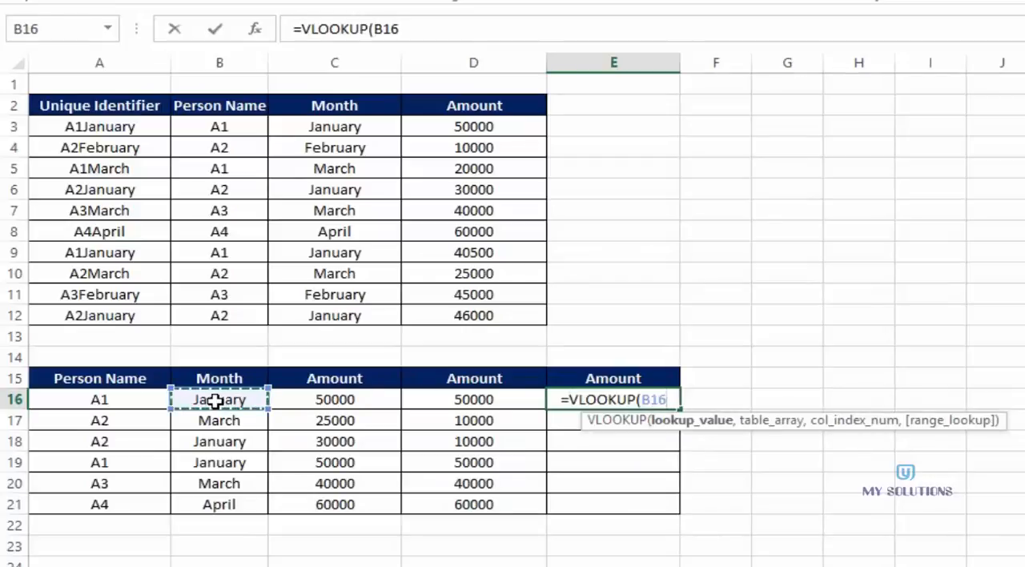
type(",")
left_click_drag(271, 129, 457, 318)
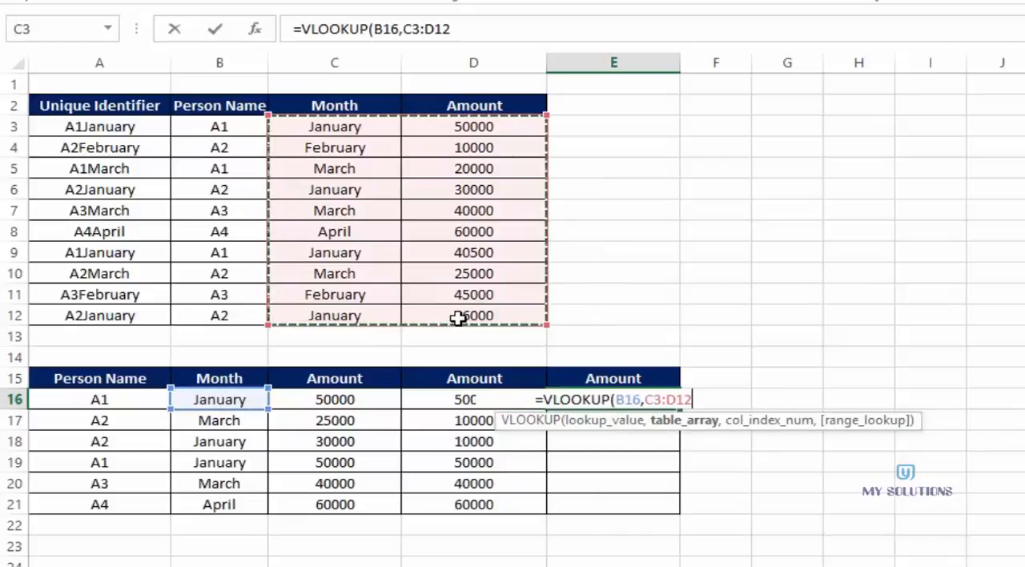
type(",2,0)")
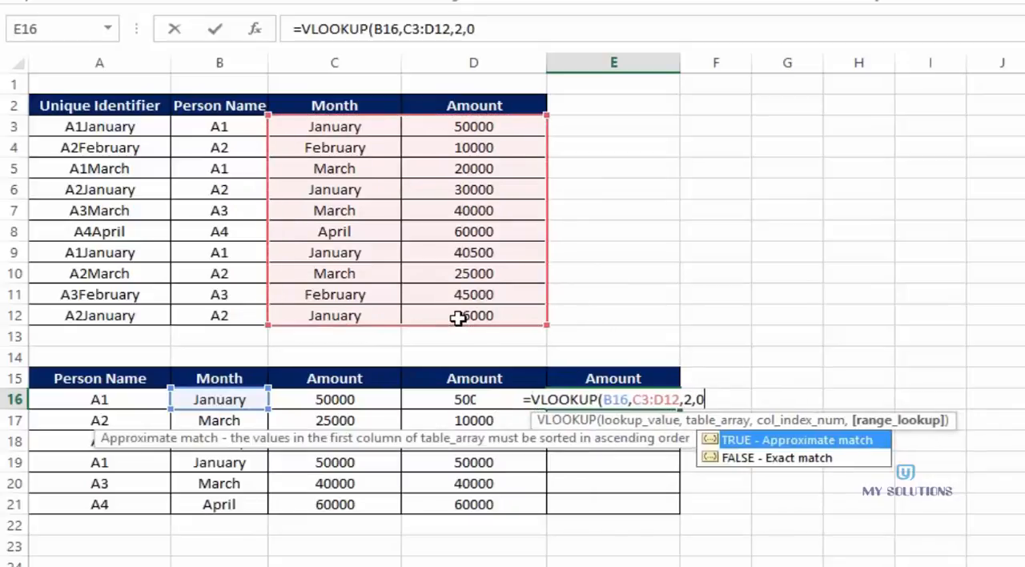
- Make the E16 table array absolute as $C$3:$D$12 and fill the formula down to E21
left_click(631, 398)
key("F4")
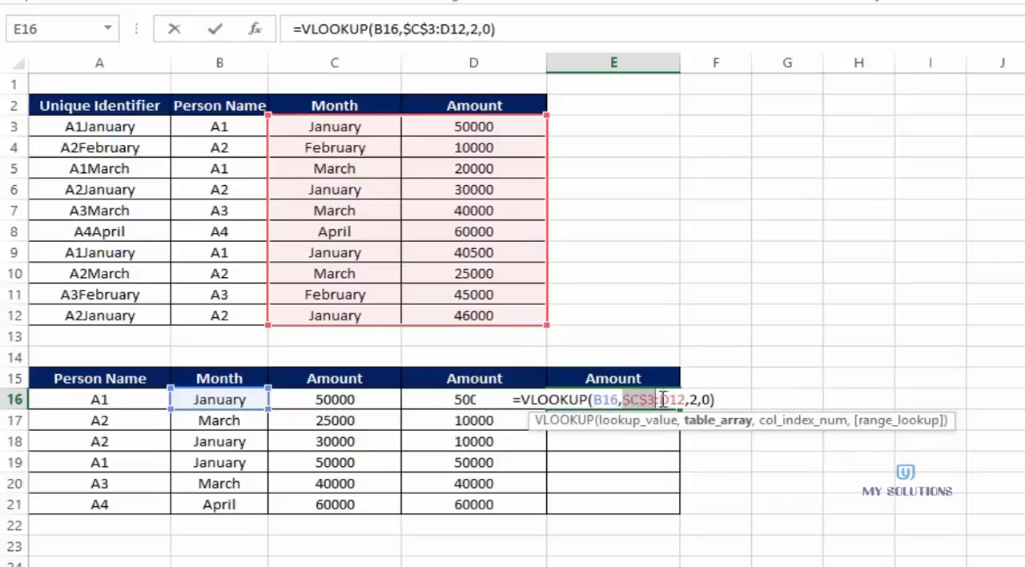
left_click(660, 399)
key("F4")
key("Return")
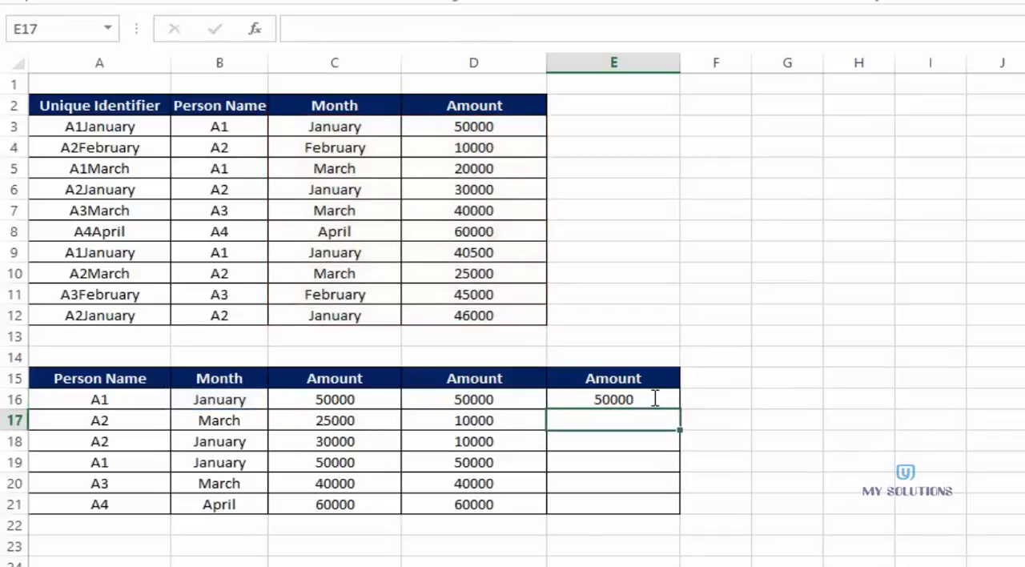
left_click(653, 398)
left_click_drag(679, 409, 670, 509)
- Compare the three Amount results for person A2 in March with source row 10, and examine the joined-value lookup formulas in C16 and C17
left_click(806, 414)
mouse_move(481, 403)
left_mouse_down()
mouse_move(483, 419)
mouse_move(590, 476)
mouse_move(590, 497)
left_mouse_up()
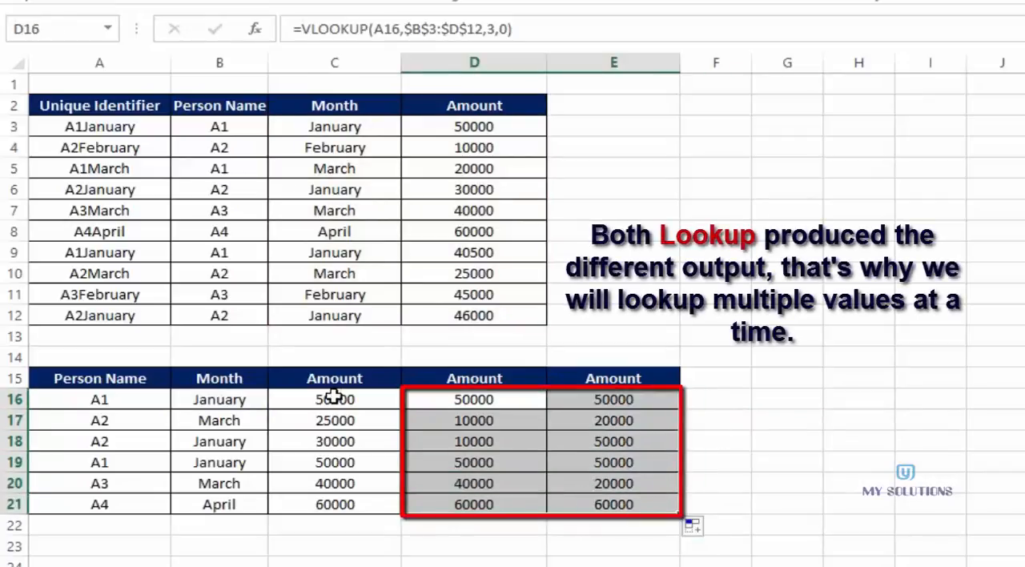
left_click(333, 420)
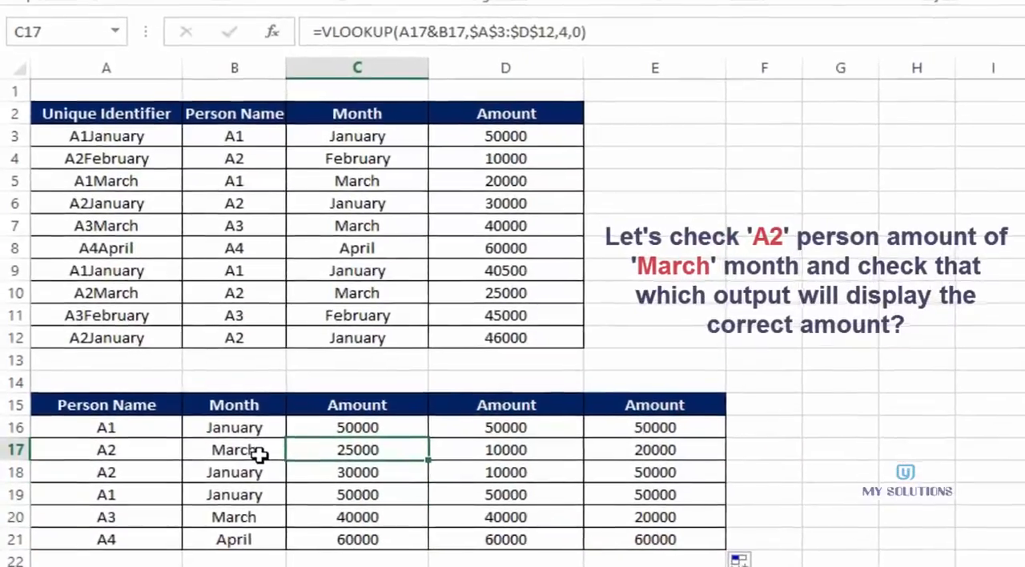
left_click(219, 420)
left_click(234, 293)
left_click(336, 301)
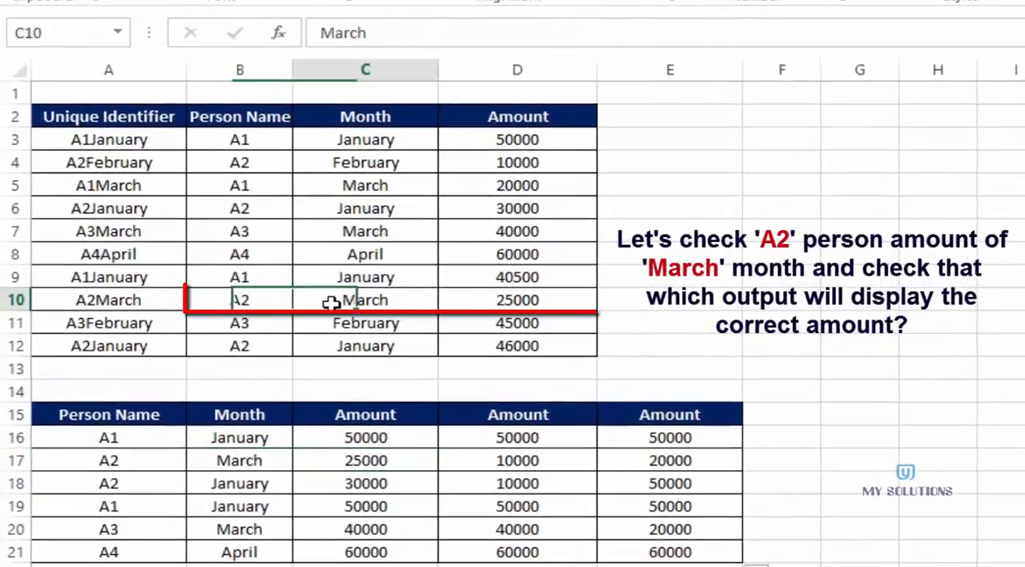
left_click(552, 297)
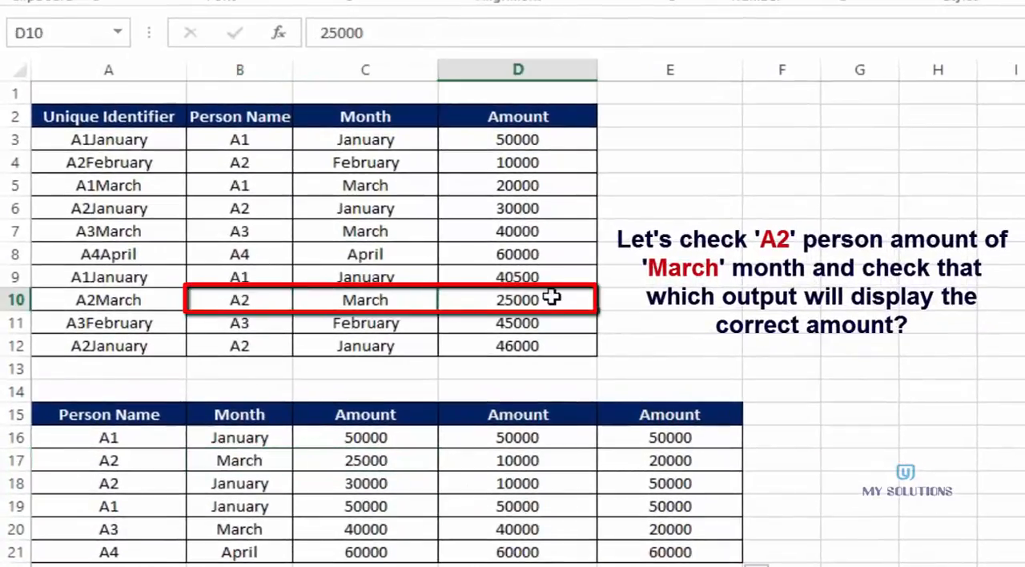
left_click(526, 463)
left_click(669, 461)
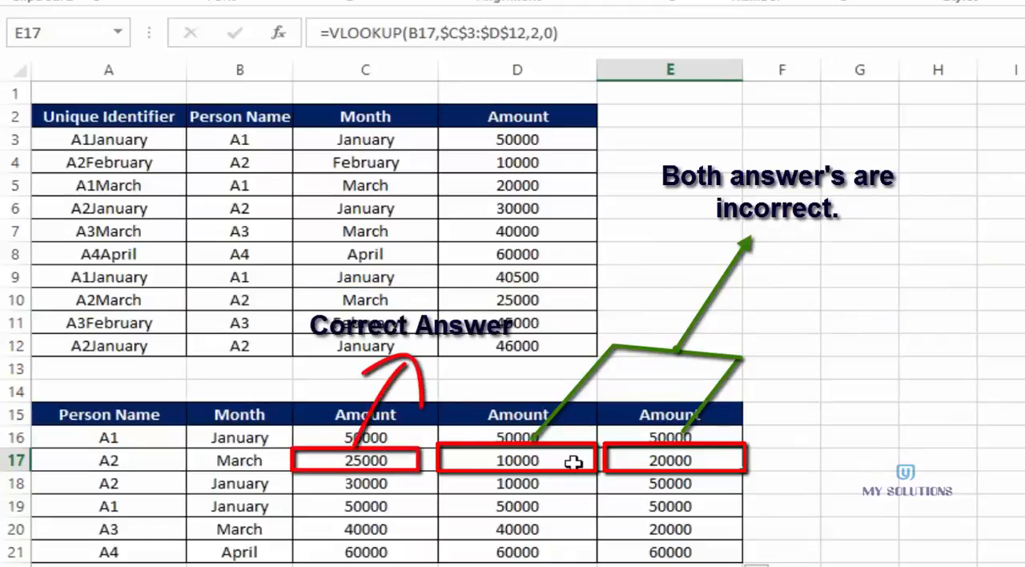
left_click(390, 439)
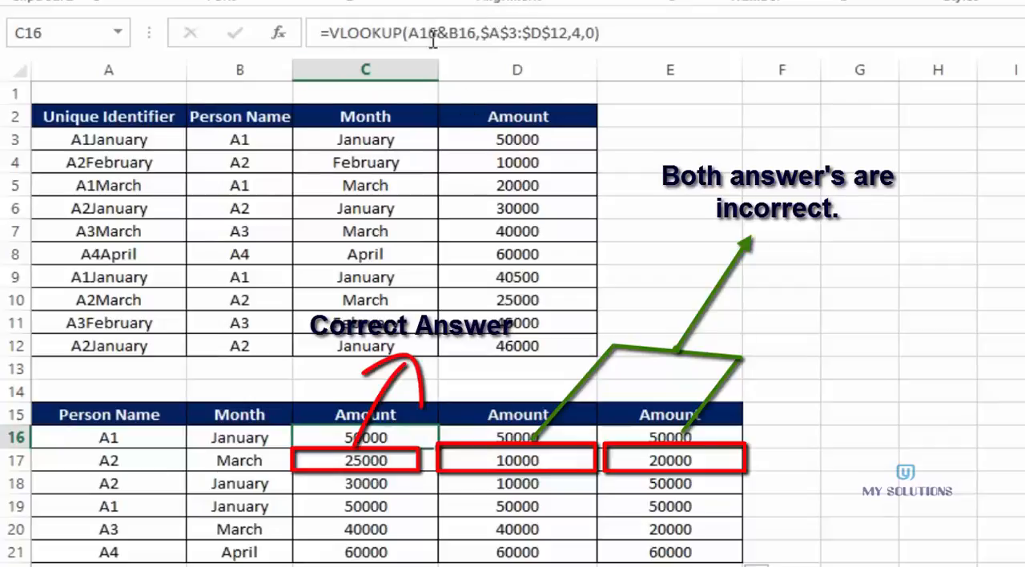
key("Down")
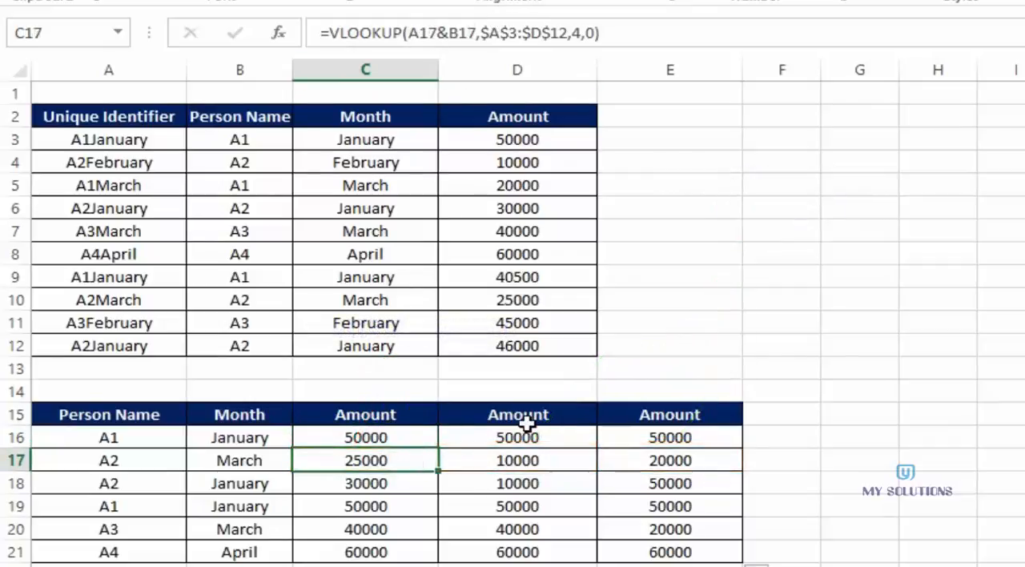
- Delete the single-value lookup results in D16:E21
left_click_drag(509, 437, 644, 558)
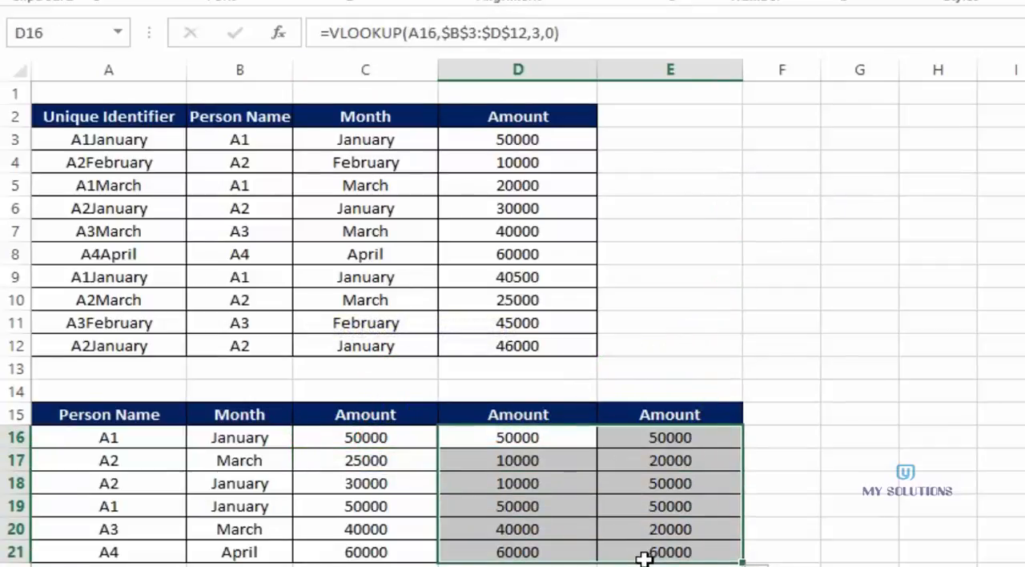
left_click(534, 446)
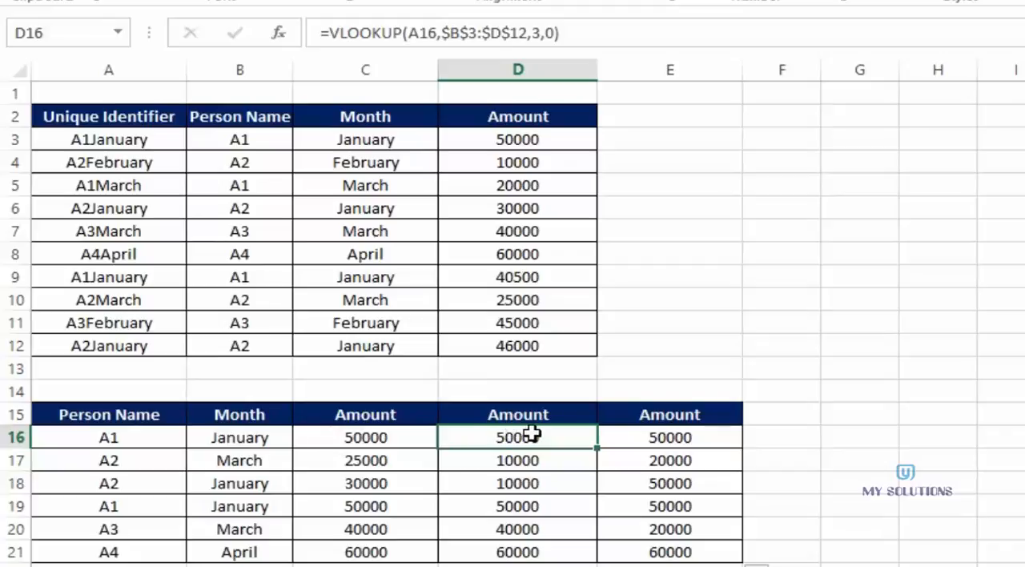
left_click_drag(541, 435, 676, 554)
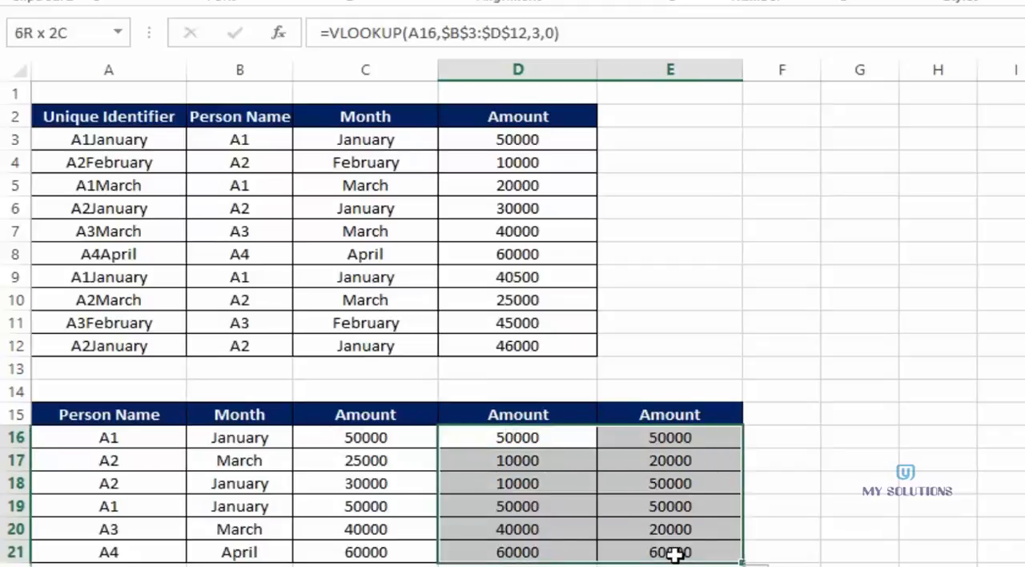
key("Delete")
left_click(375, 438)
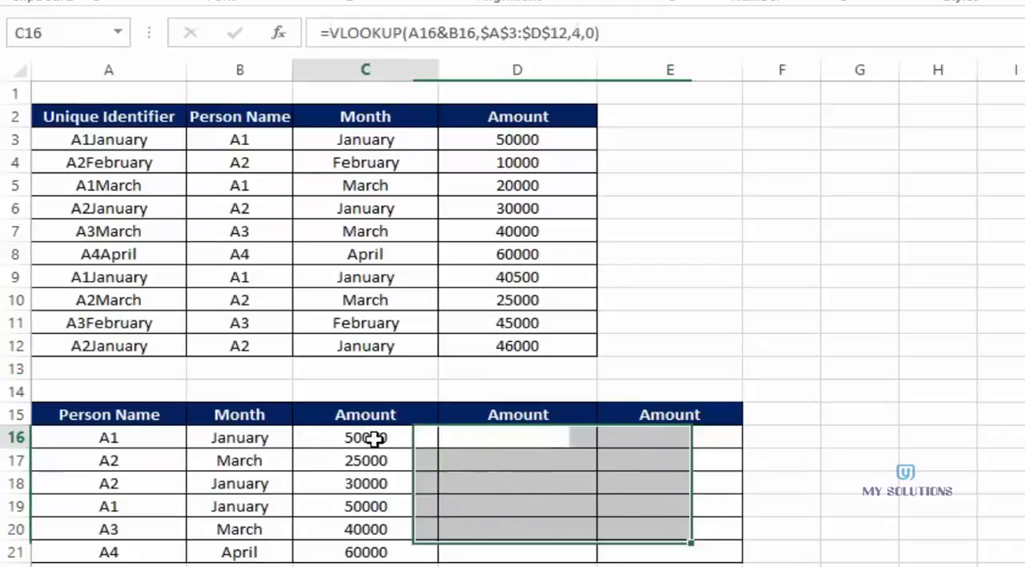
left_click_drag(375, 439, 370, 551)
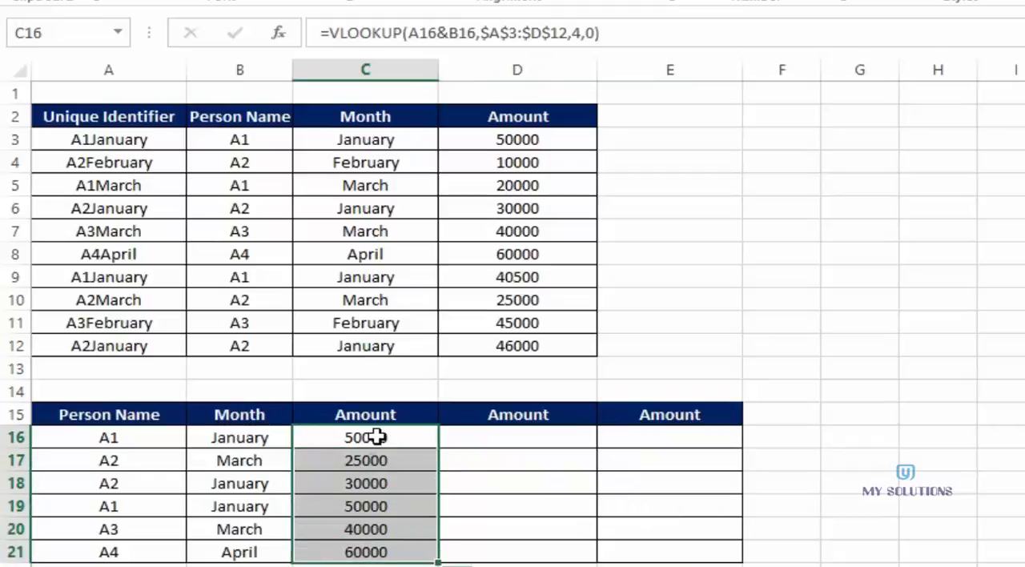
left_click(377, 437)
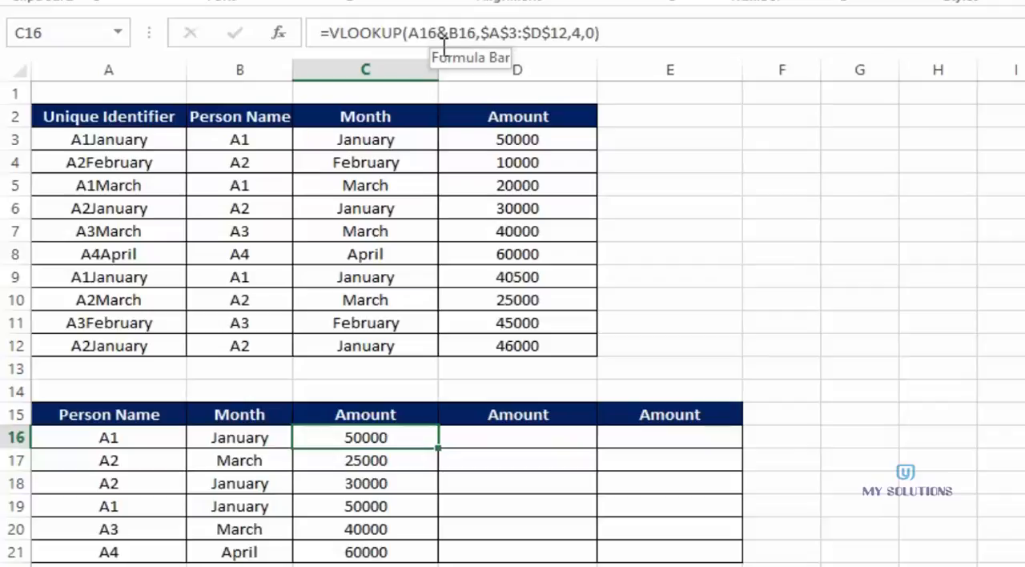
- Start an INDEX formula in D16 with the Amount range D3:D12 as its array
left_click(504, 439)
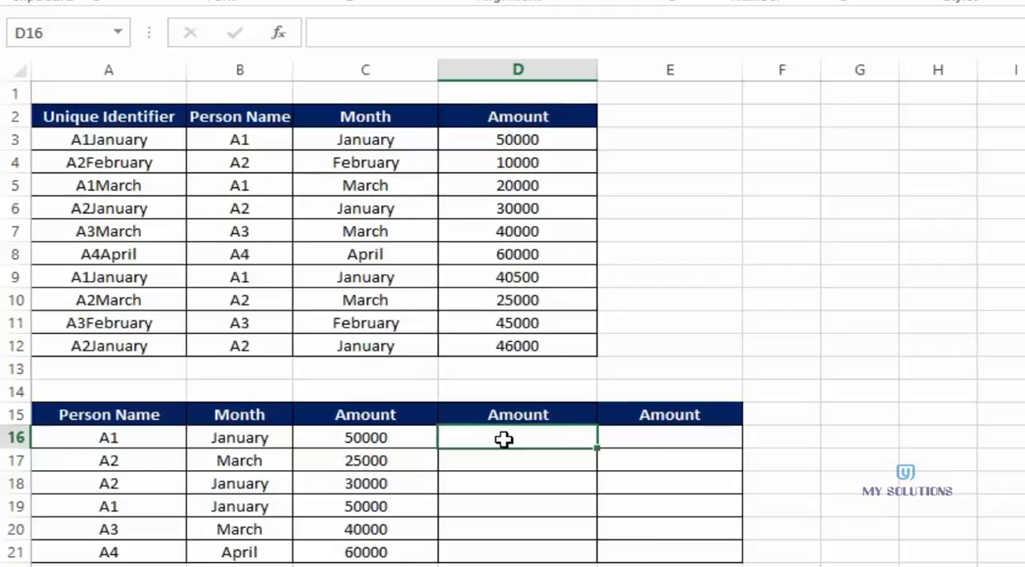
type("=i")
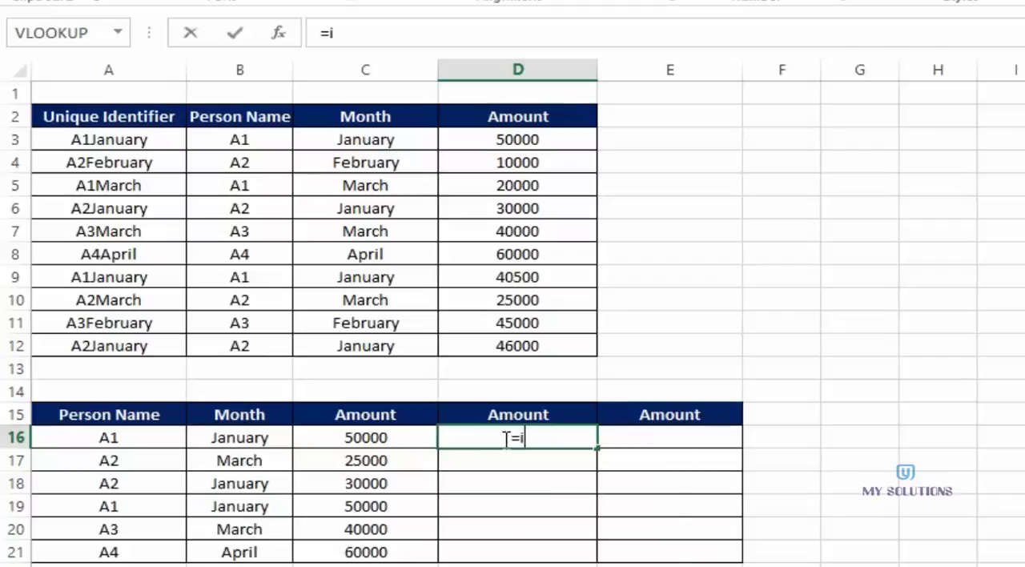
type("nd")
key("Tab")
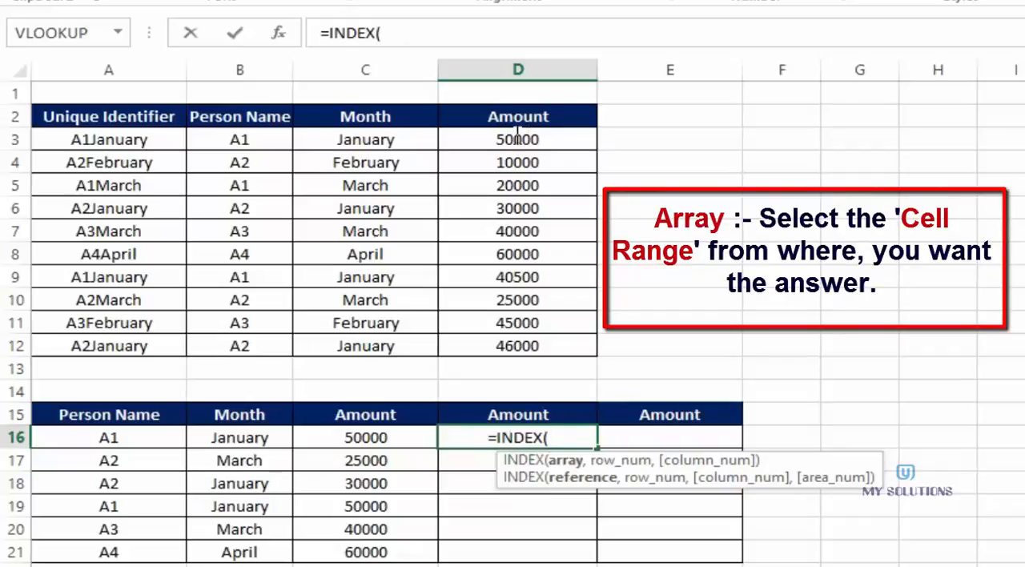
left_click_drag(517, 138, 515, 349)
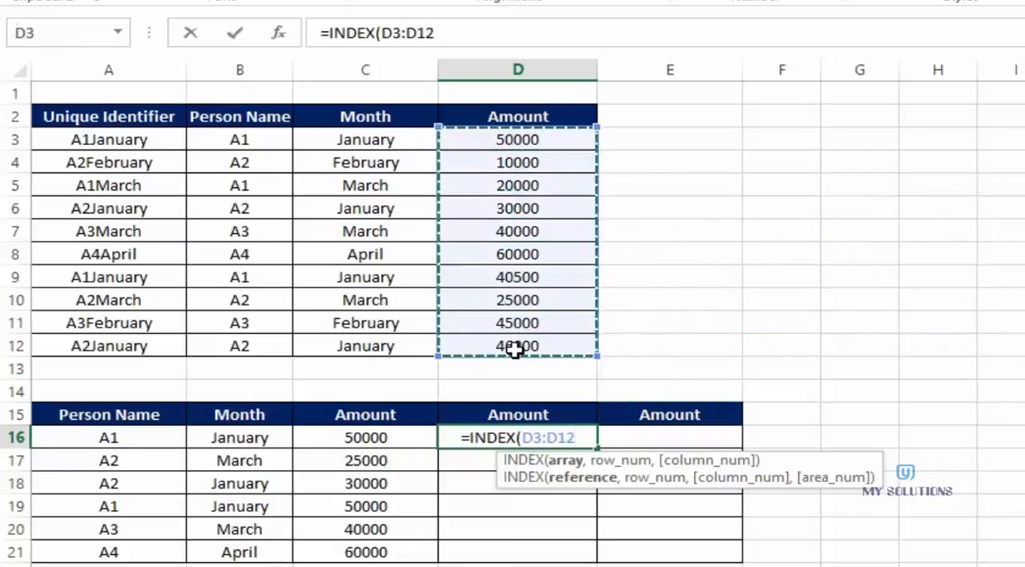
type(",")
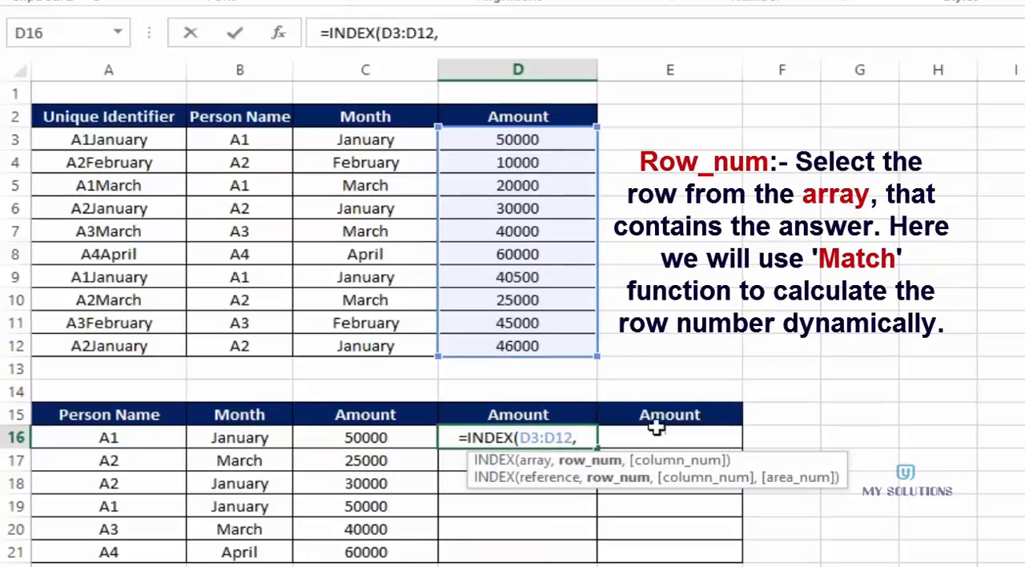
- Nest a MATCH function as the row number, with the joined lookup value A16&B16
type("ma")
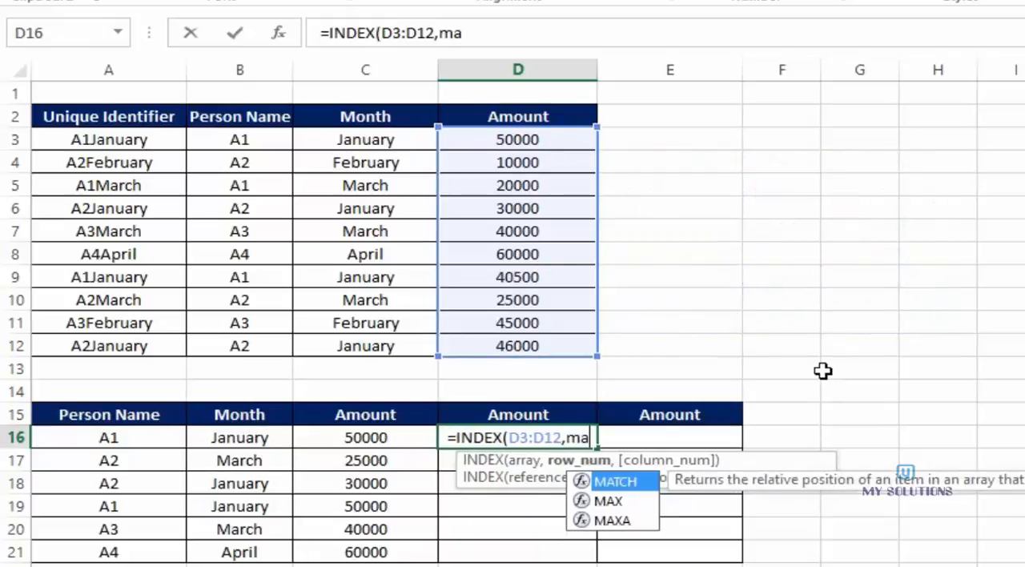
type("tc")
key("Tab")
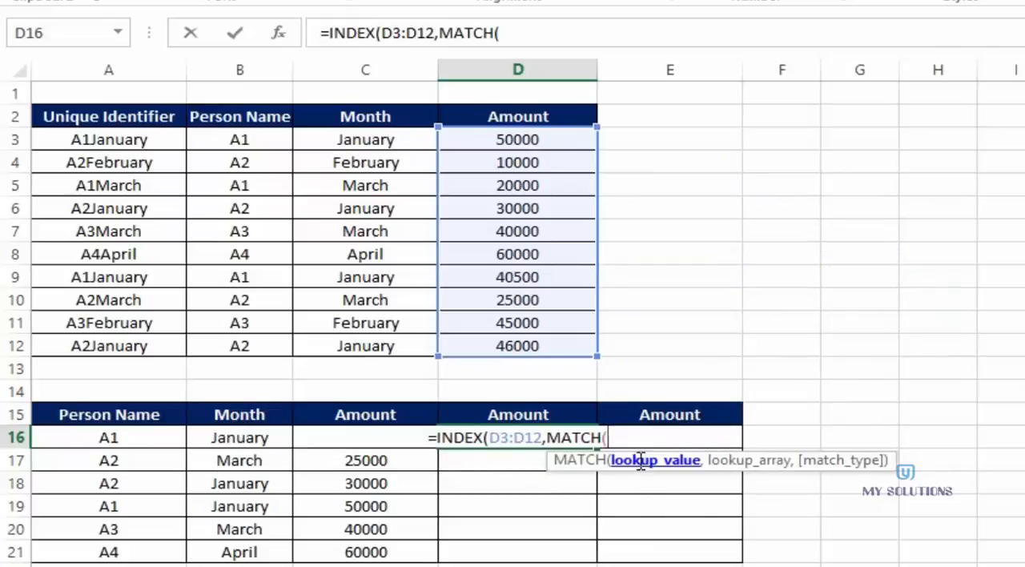
left_click(101, 438)
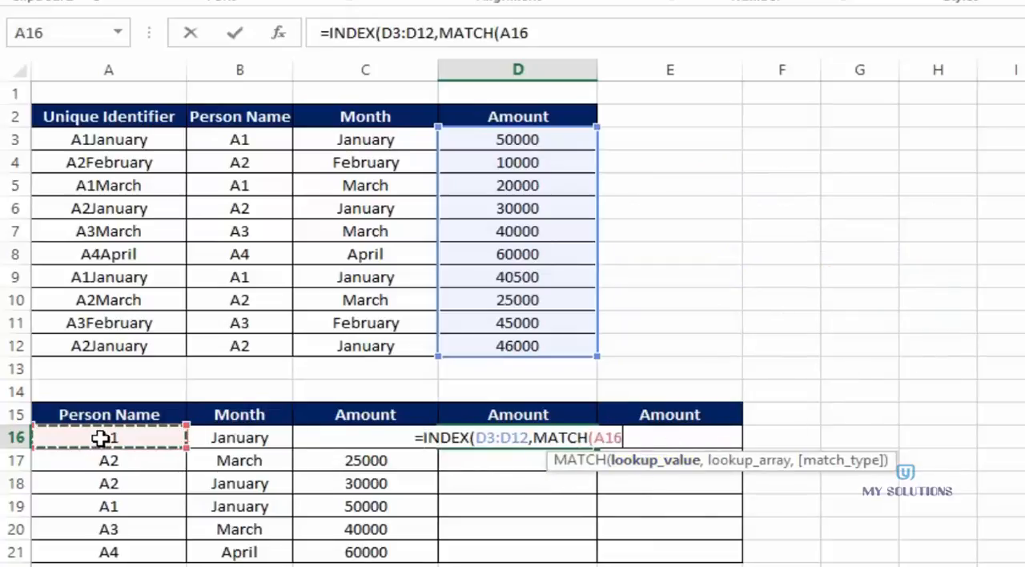
type("&")
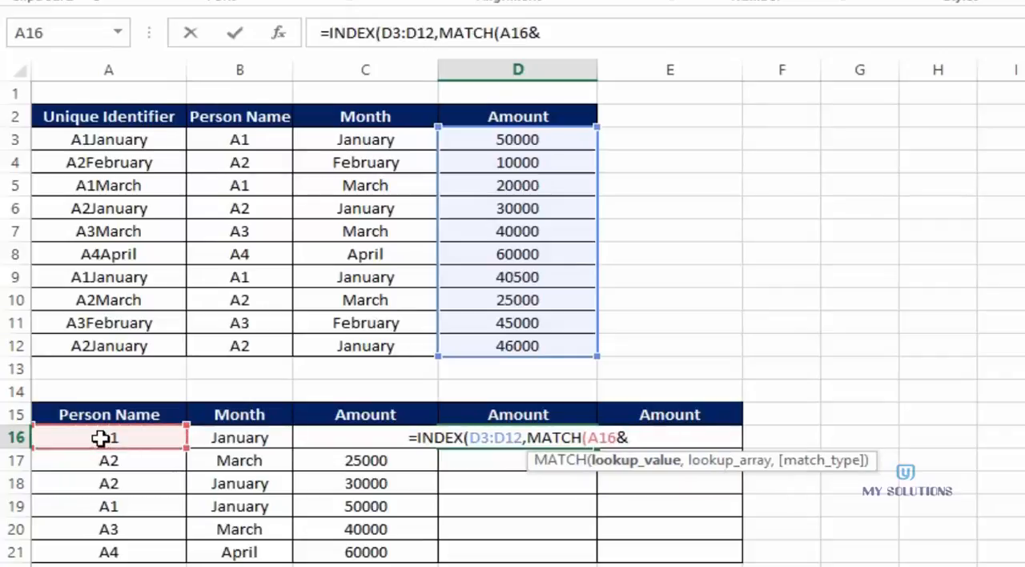
left_click(213, 438)
type(",")
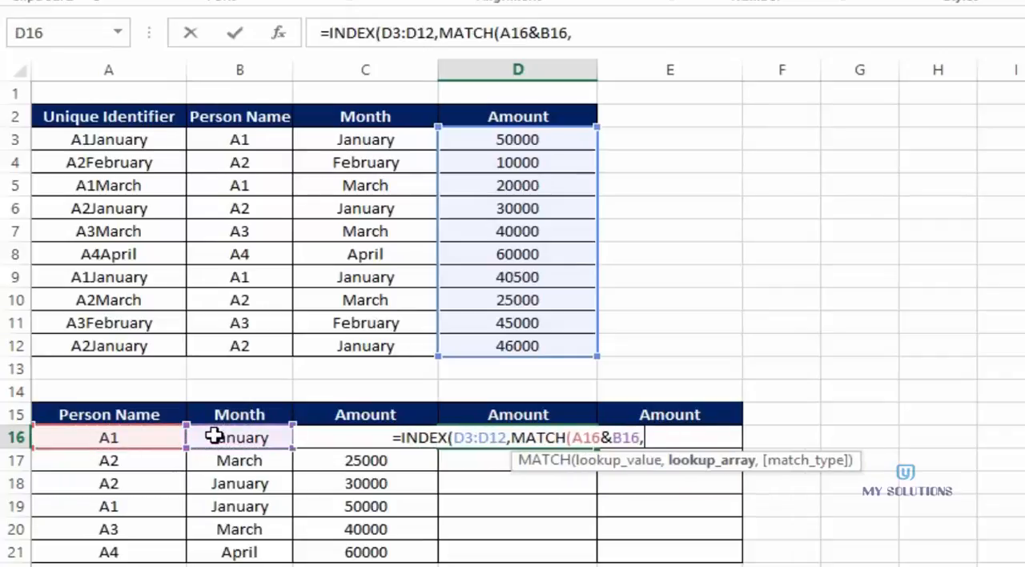
- Set the MATCH lookup array to B3:B12&C3:C12 with match type 0 and close the function
left_click_drag(222, 139, 231, 344)
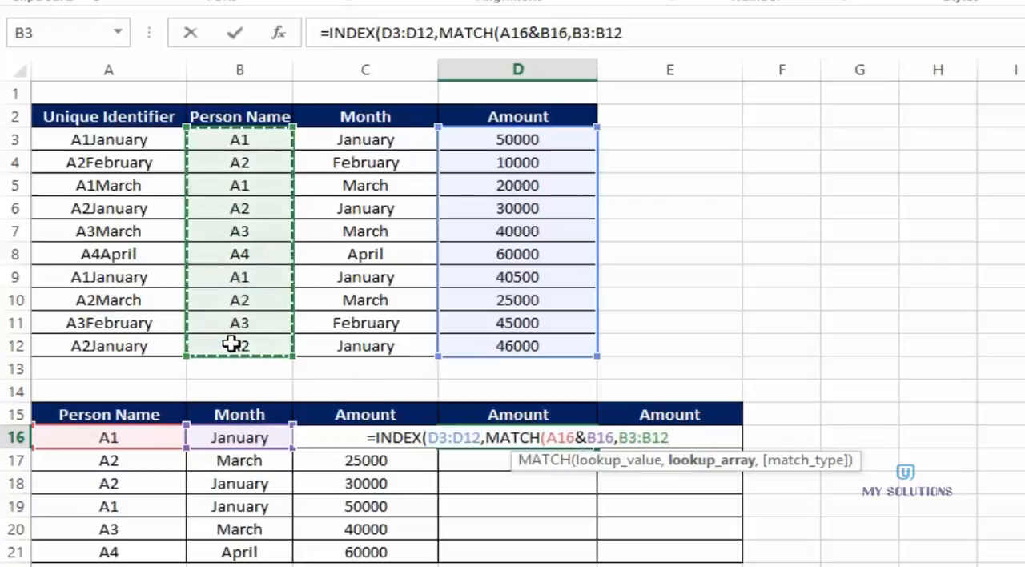
type("&")
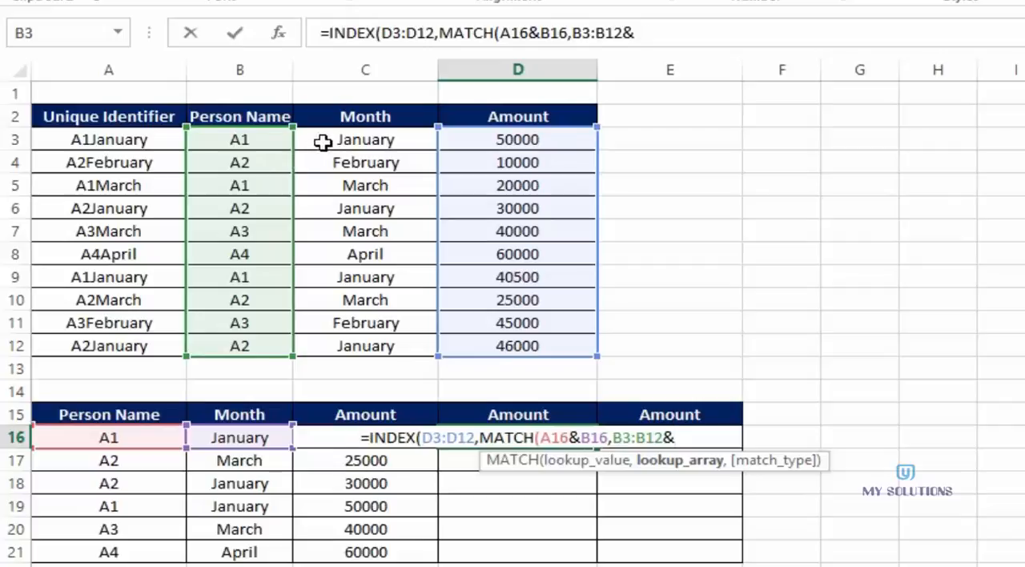
left_click_drag(322, 140, 316, 344)
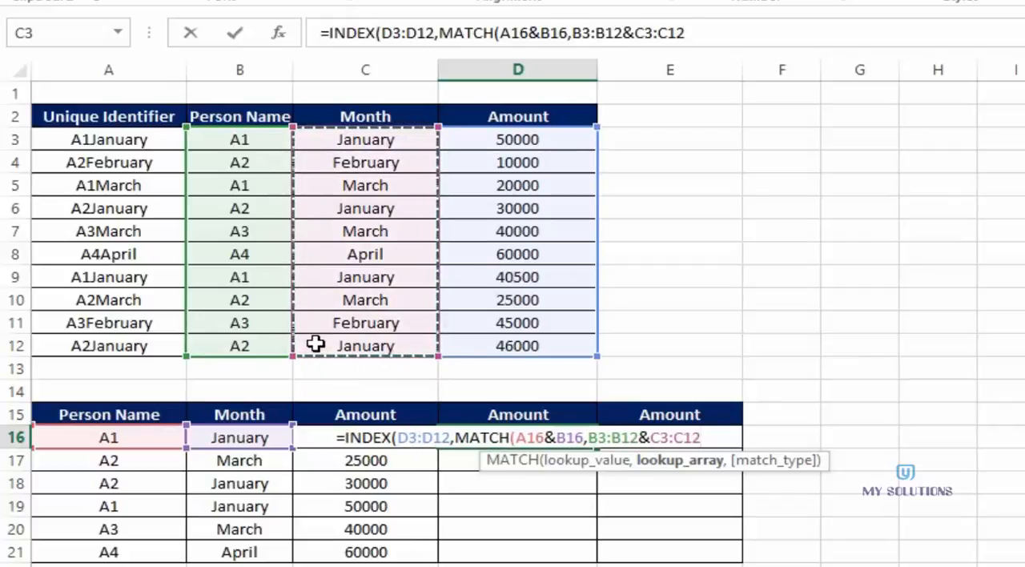
type(",")
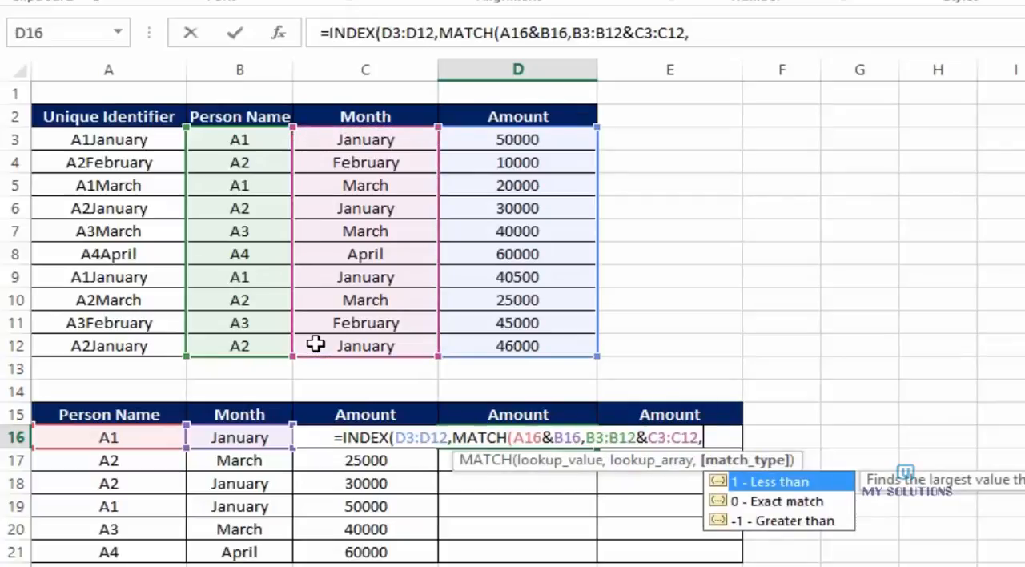
type("0)")
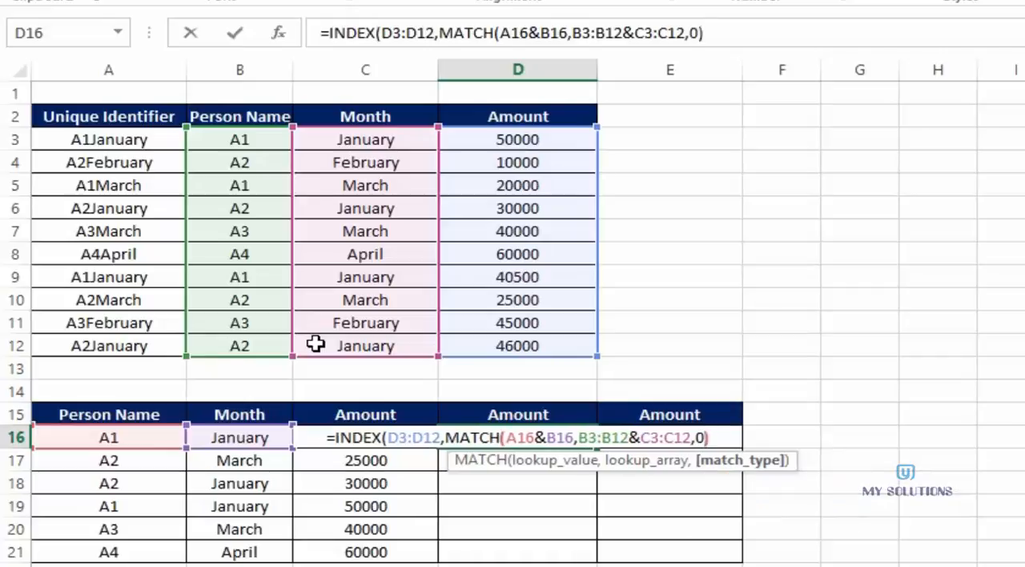
type(",")
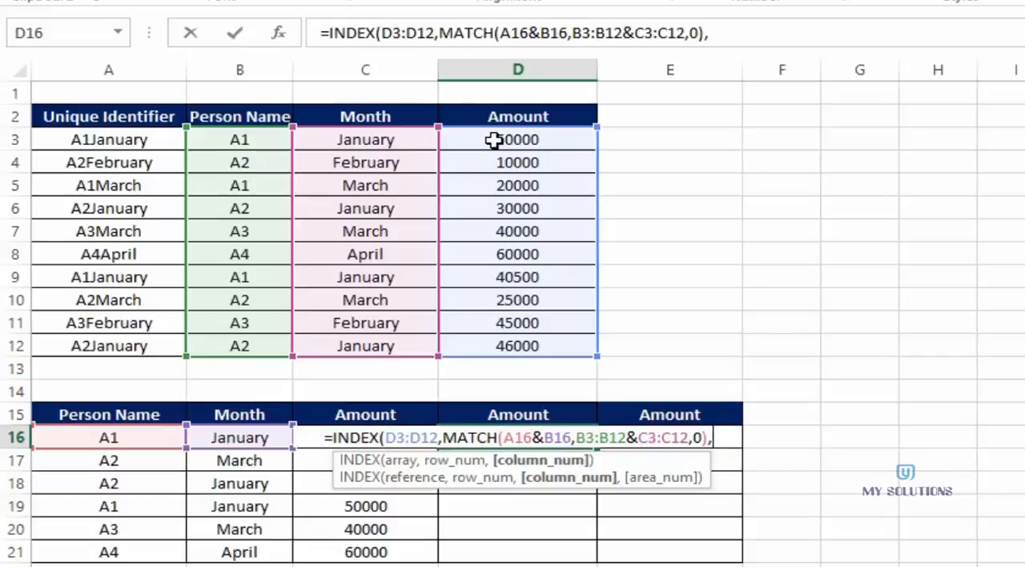
- Close the D16 INDEX formula with an empty column number and enter it as an array formula
type(")")
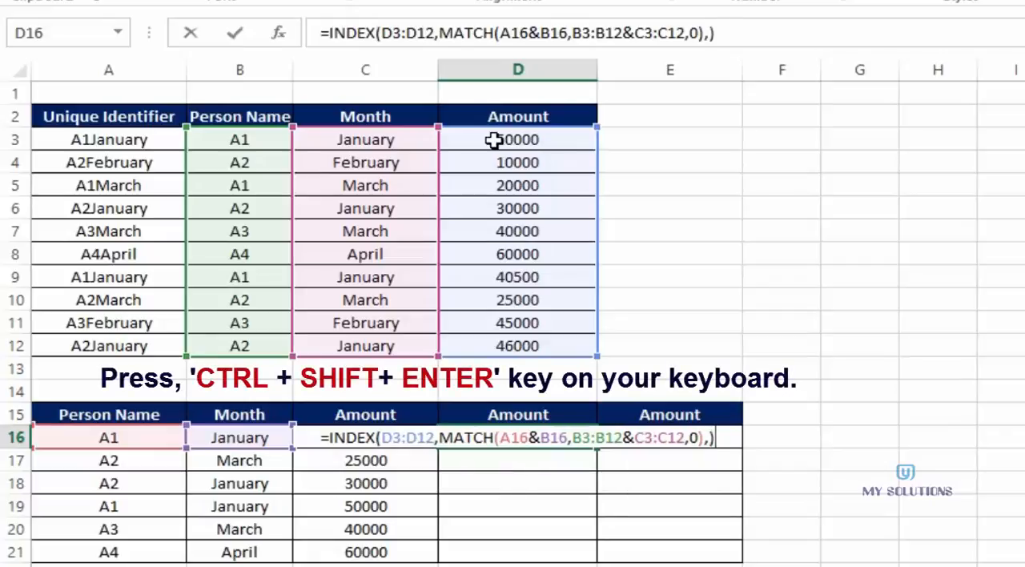
key("Return")
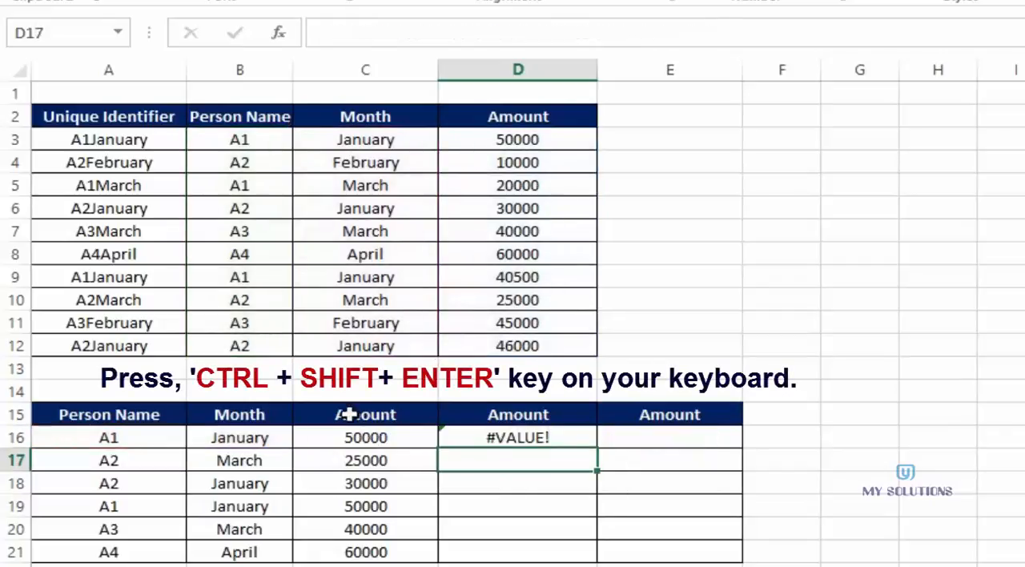
left_click(555, 437)
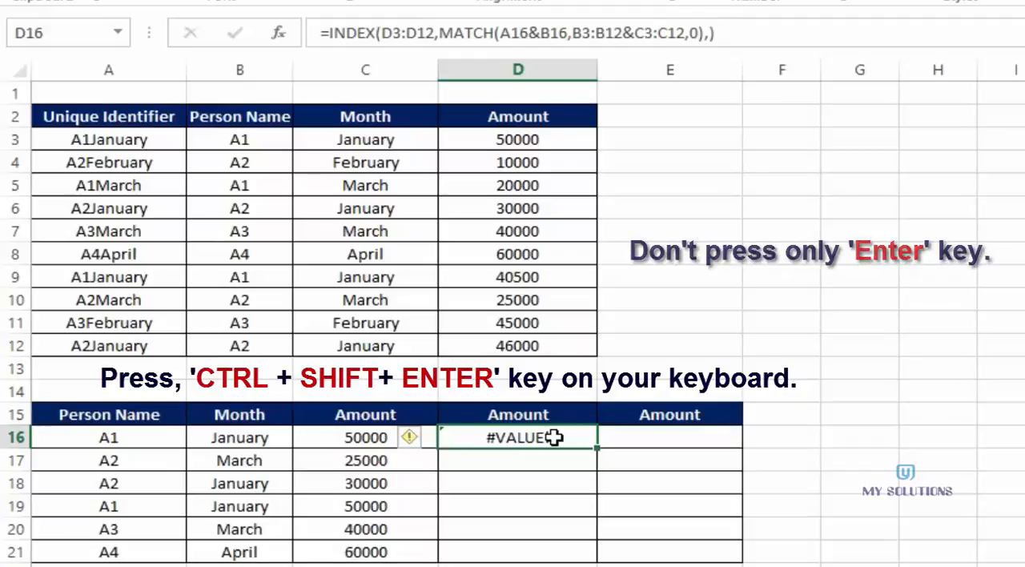
double_click(554, 437)
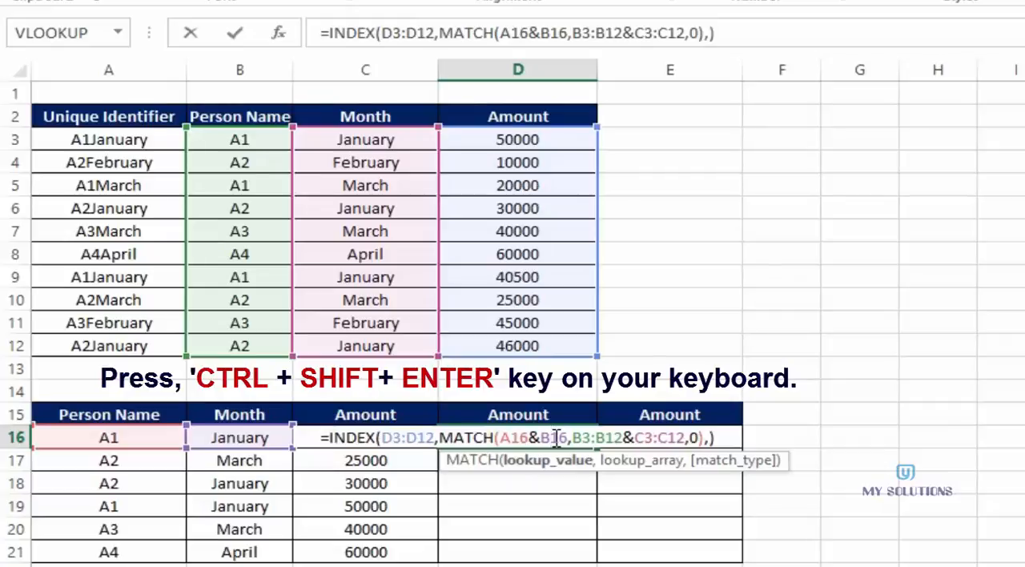
key("ctrl+shift+Return")
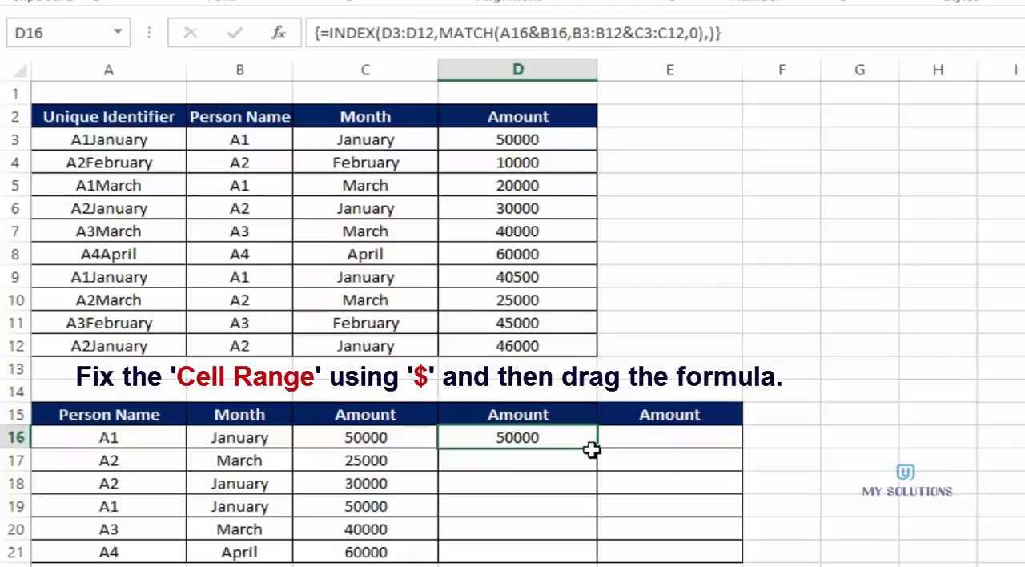
- Make the INDEX array in D16 absolute as $D$3:$D$12
double_click(522, 437)
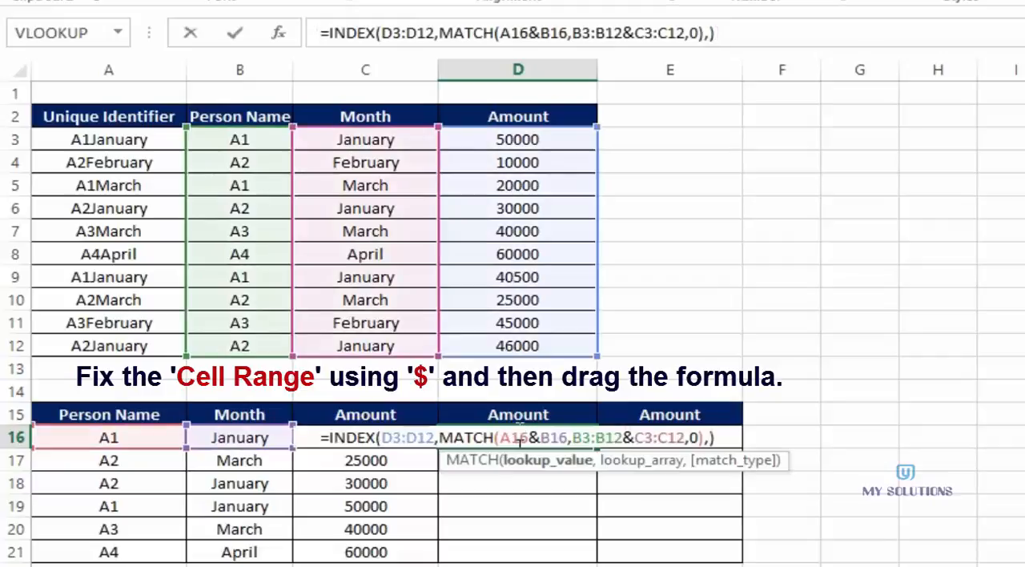
left_click(393, 437)
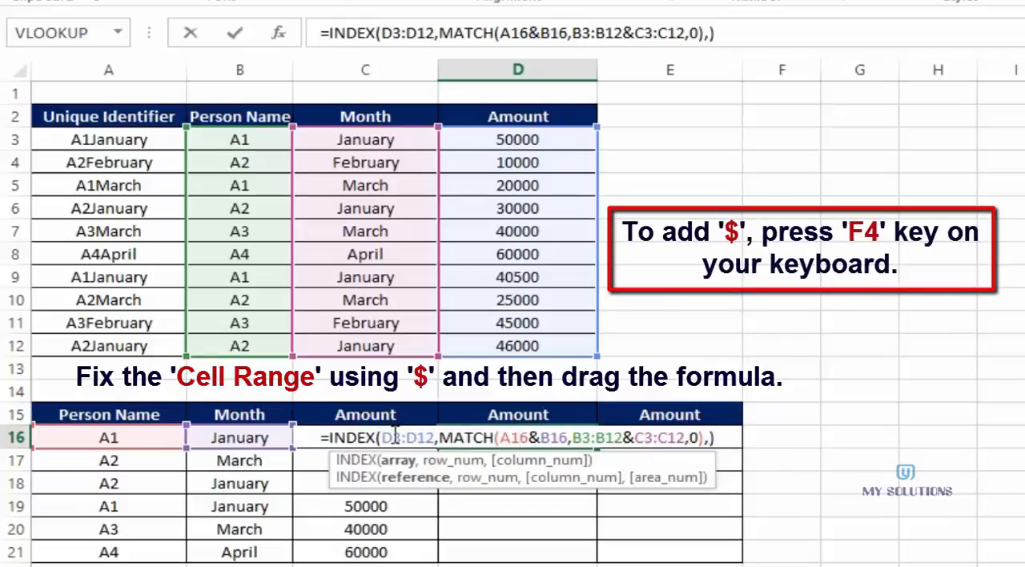
key("F4")
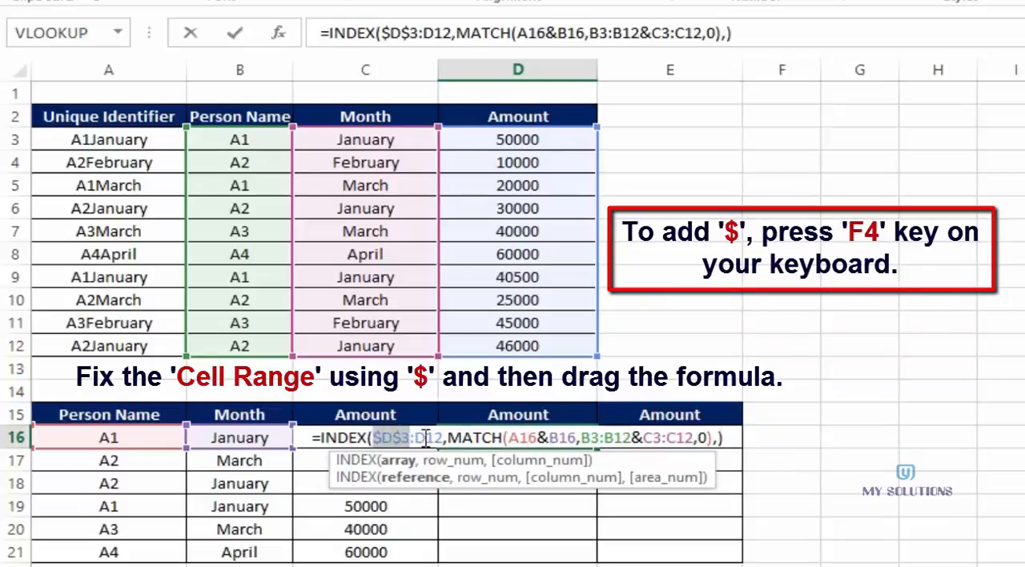
left_click(426, 438)
key("F4")
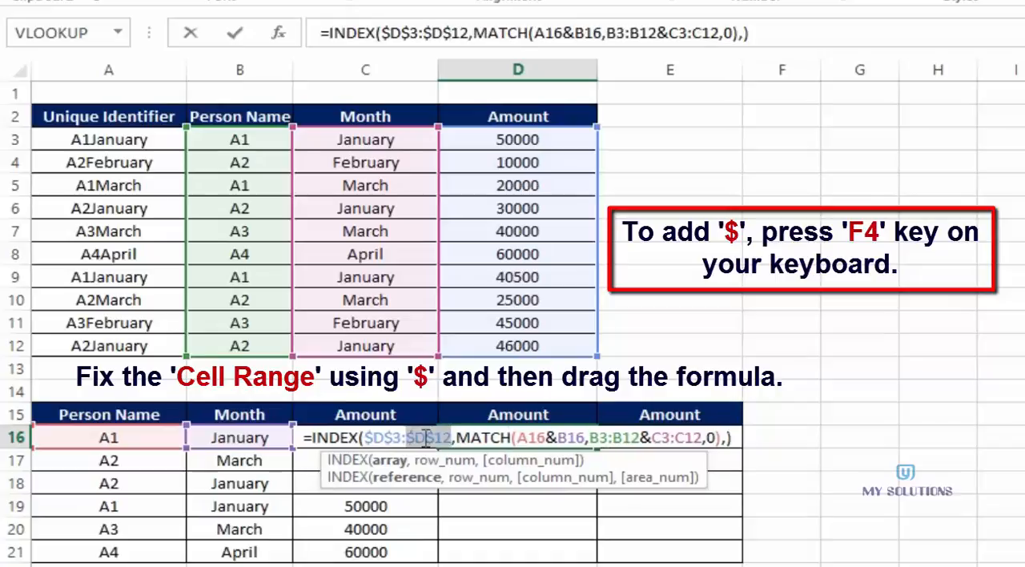
- Make the MATCH lookup ranges absolute as $B$3:$B$12&$C$3:$C$12 and re-enter D16 as an array formula
left_click(598, 438)
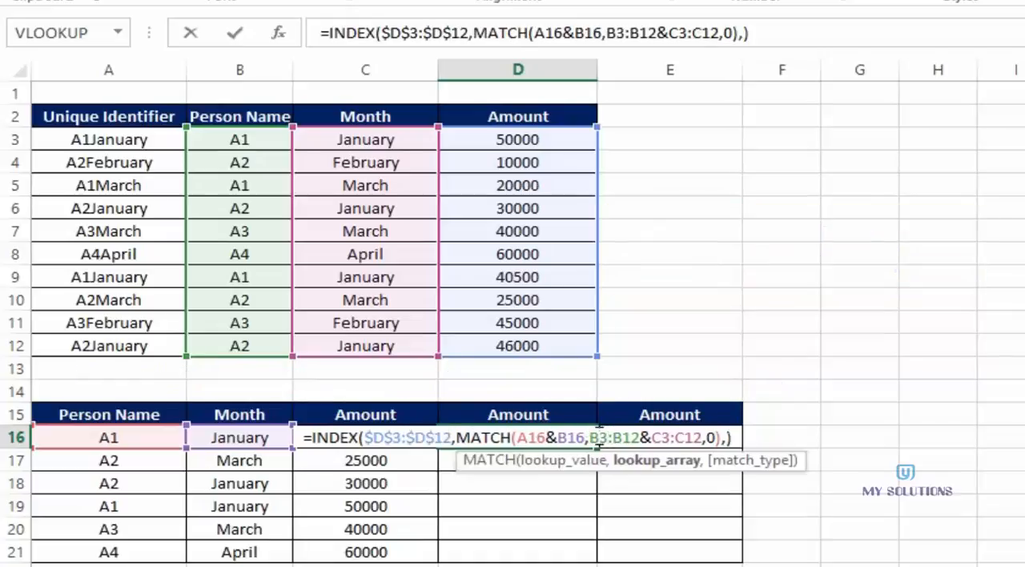
key("F4")
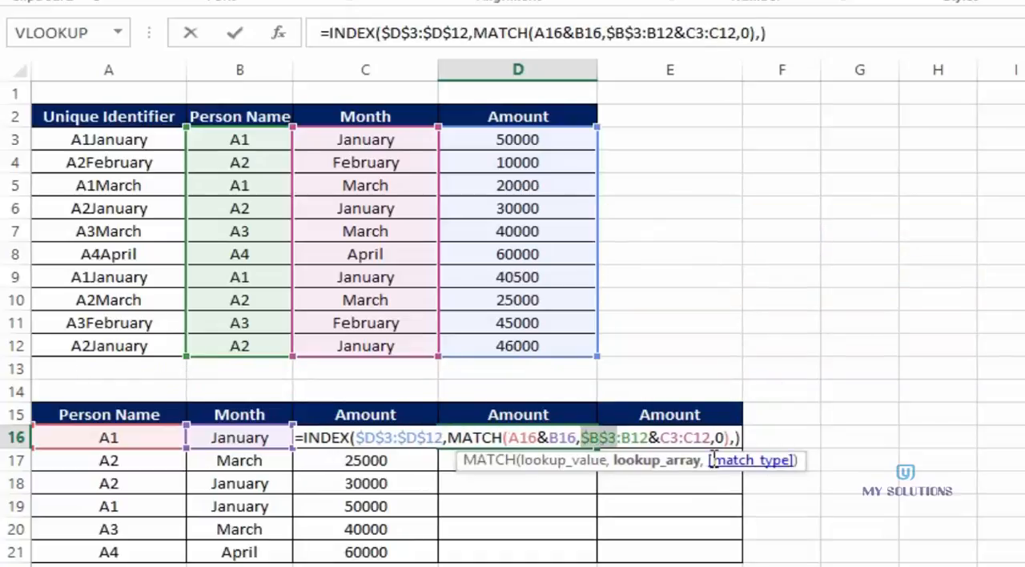
left_click(634, 438)
key("F4")
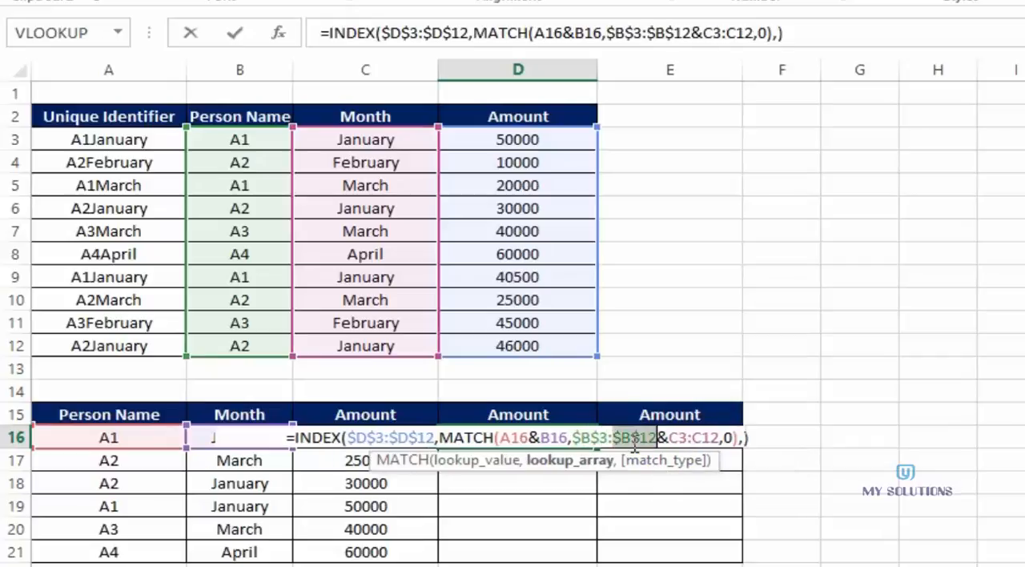
left_click(677, 439)
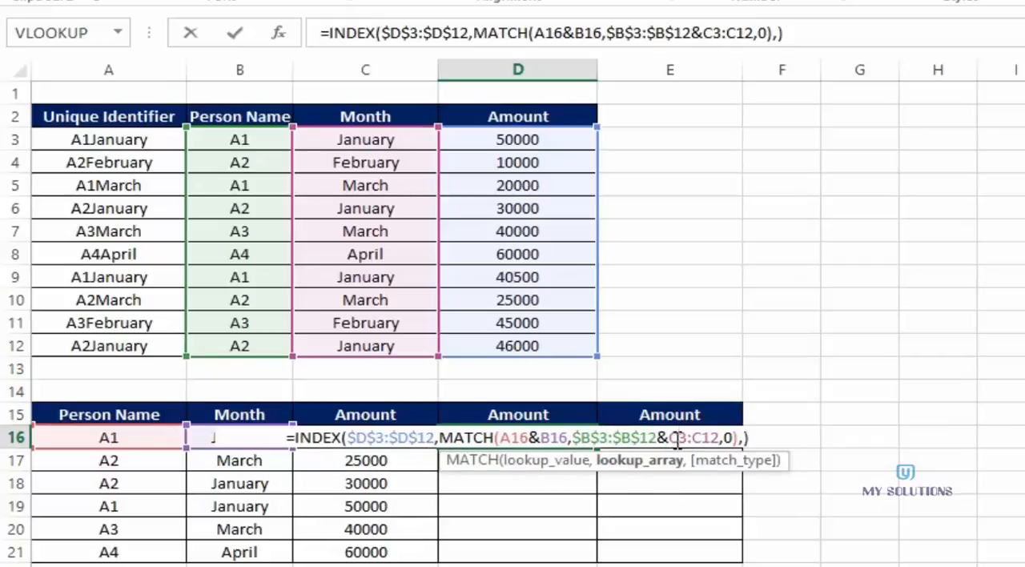
key("F4")
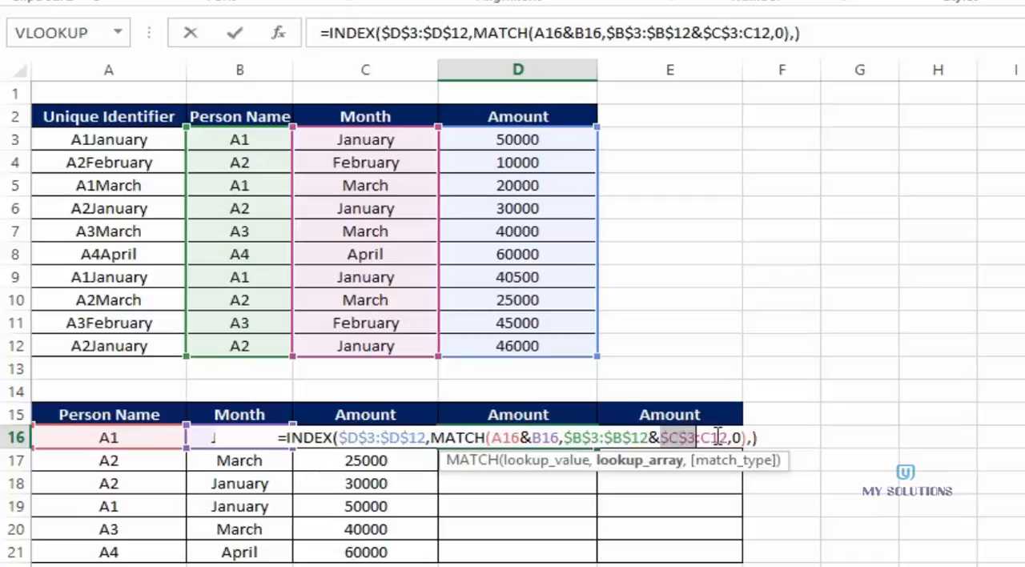
left_click(719, 437)
key("F4")
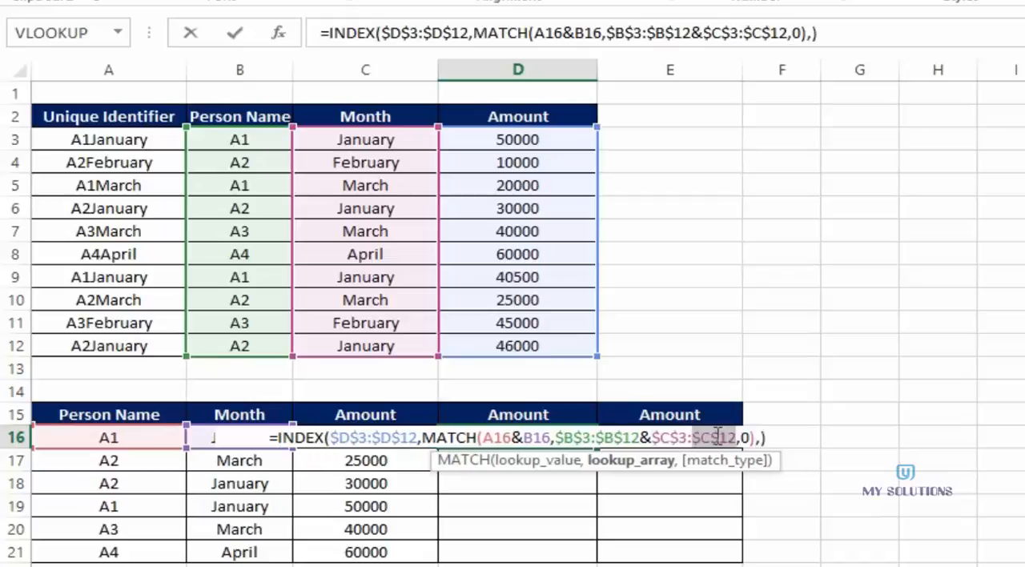
key("ctrl+shift+Return")
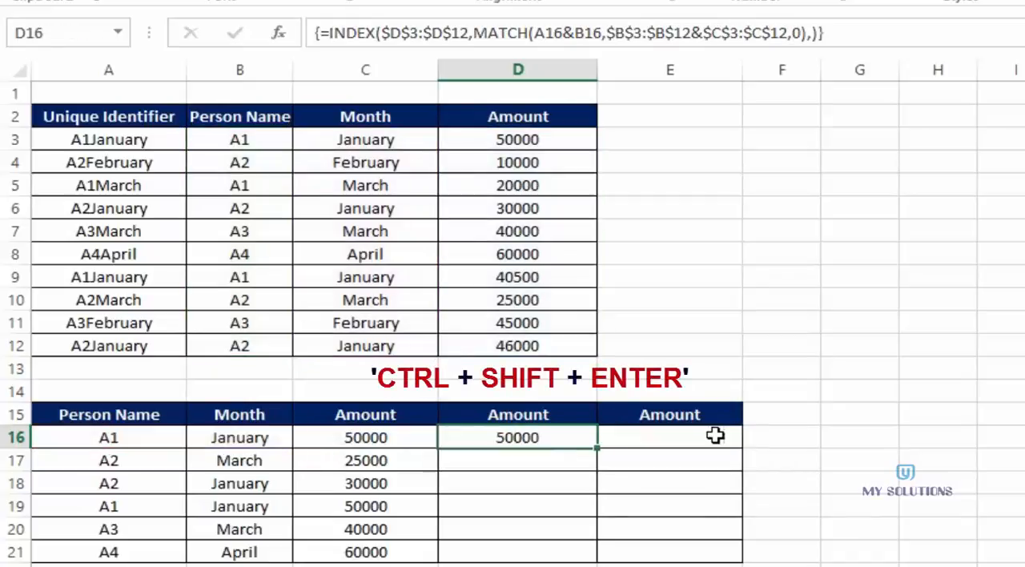
- Fill the D16 array formula down to D21 and check the formula in D16
left_click_drag(596, 448, 590, 560)
left_click(564, 437)
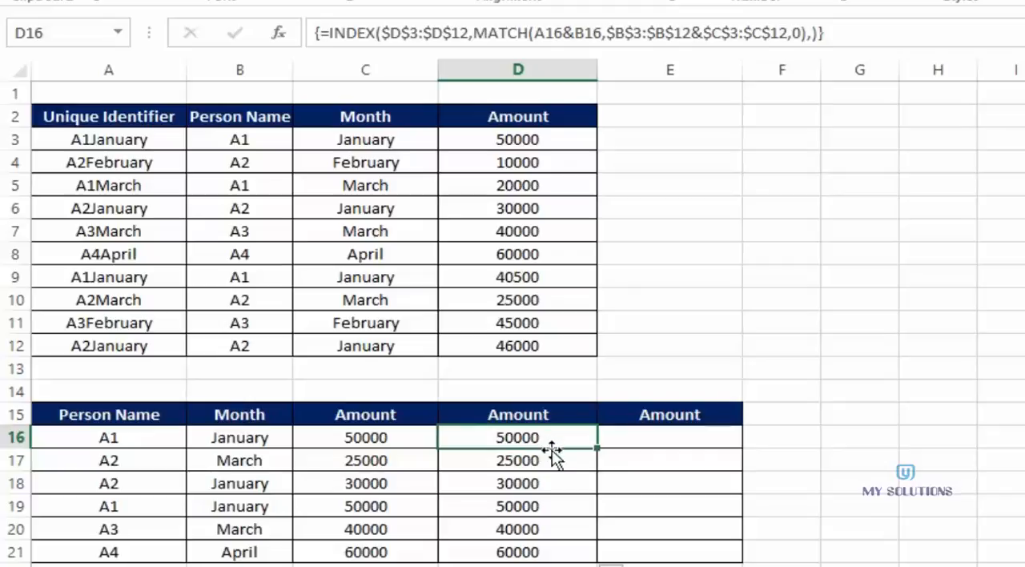
left_click(618, 439)
left_click(554, 441)
- Start an INDEX formula in E16 with the amounts D3:D12 as its array
left_click(632, 432)
type("=")
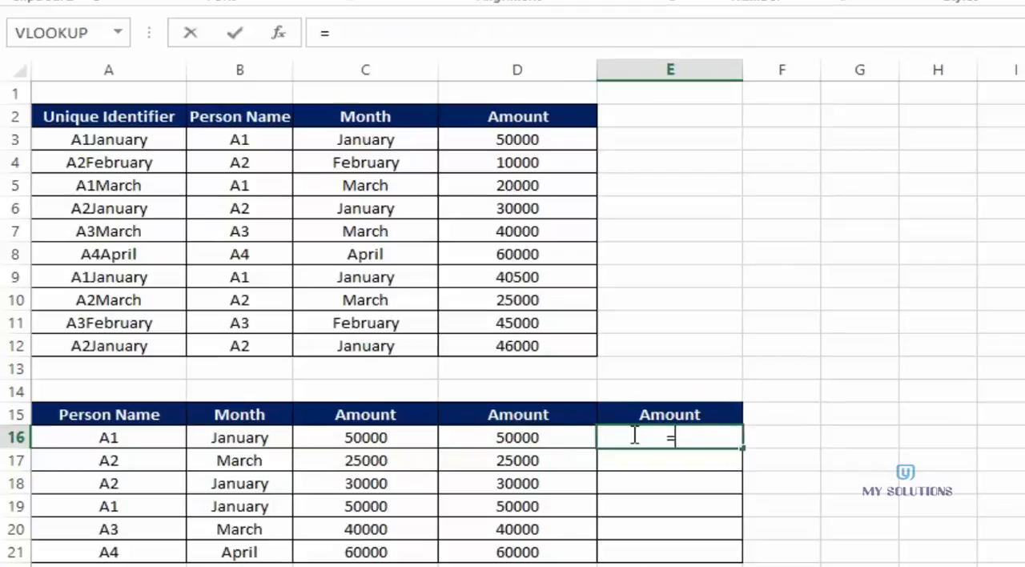
type("ind")
key("Tab")
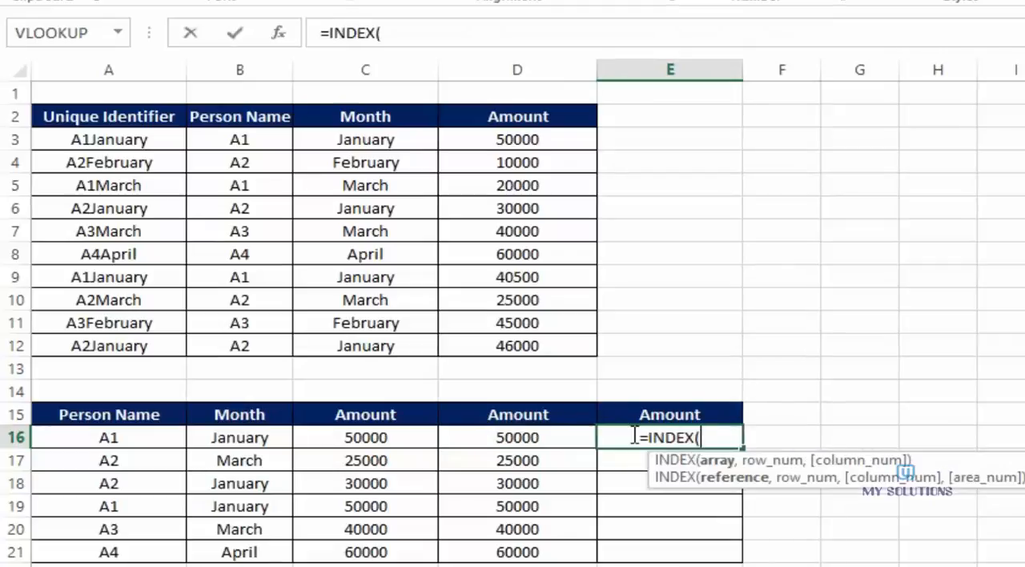
left_click_drag(528, 142, 526, 345)
type(",")
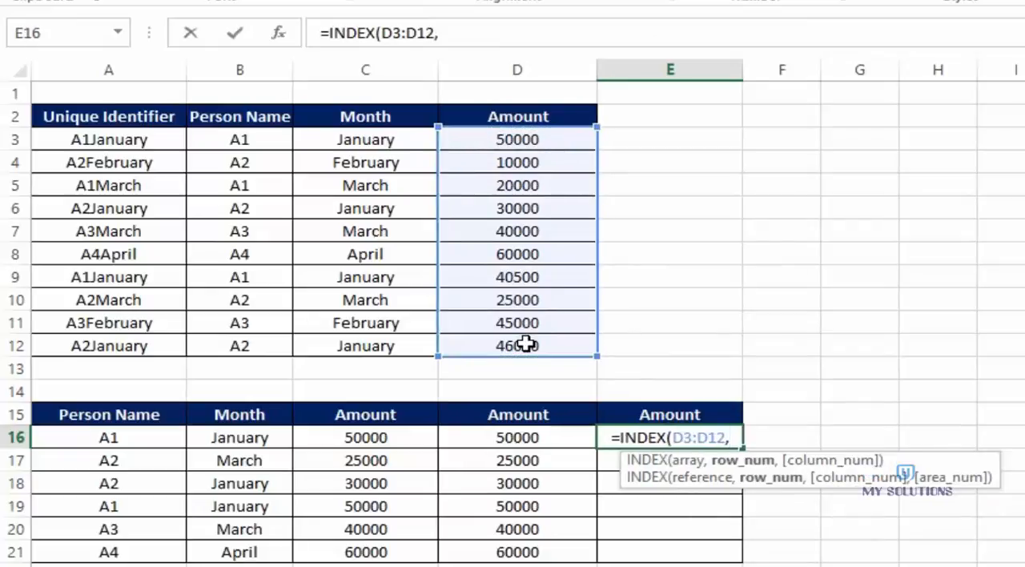
type("matc")
- Nest a MATCH function as the row number in E16, with A16&B16 as its lookup value
key("Tab")
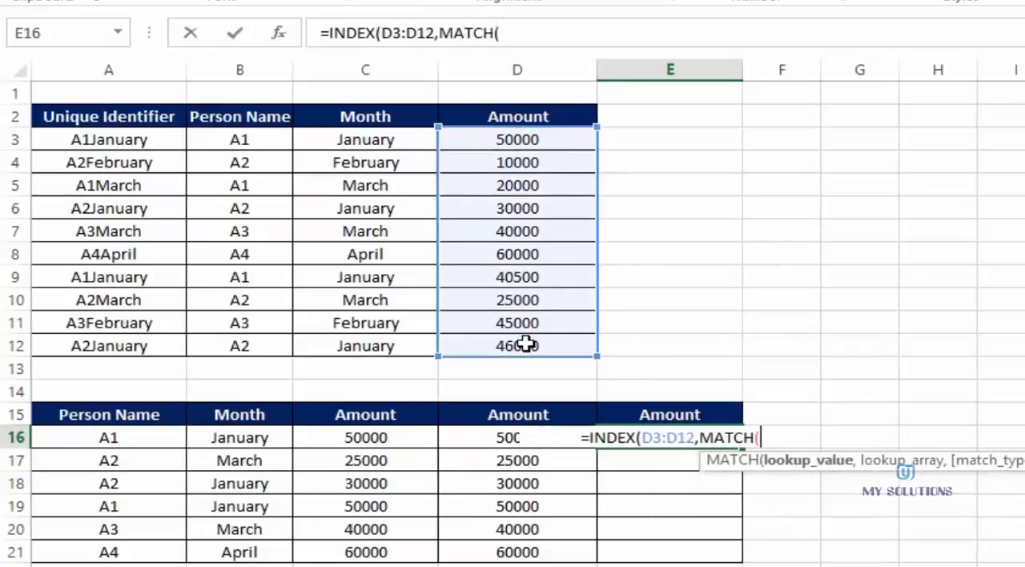
left_click(141, 433)
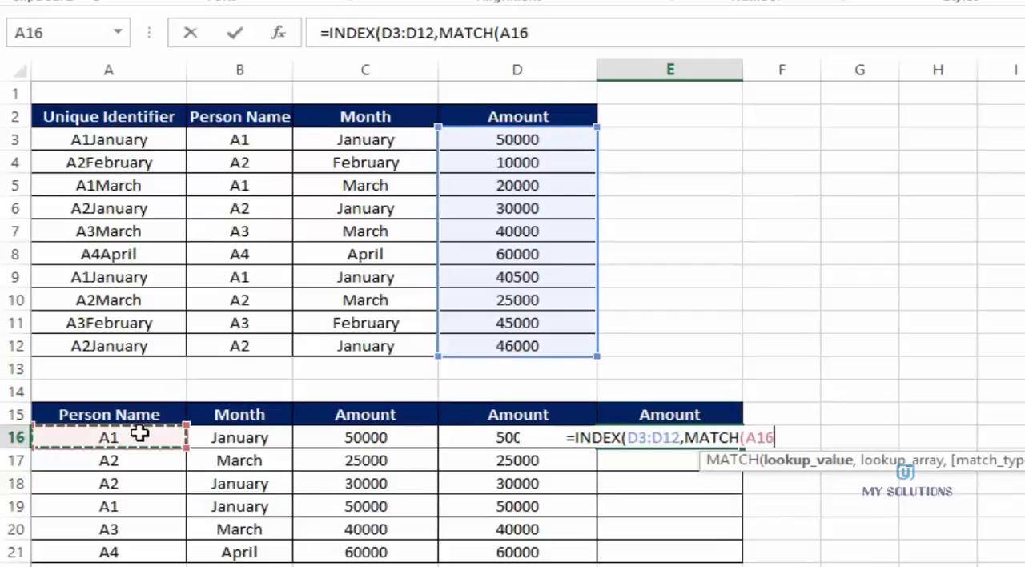
type("&")
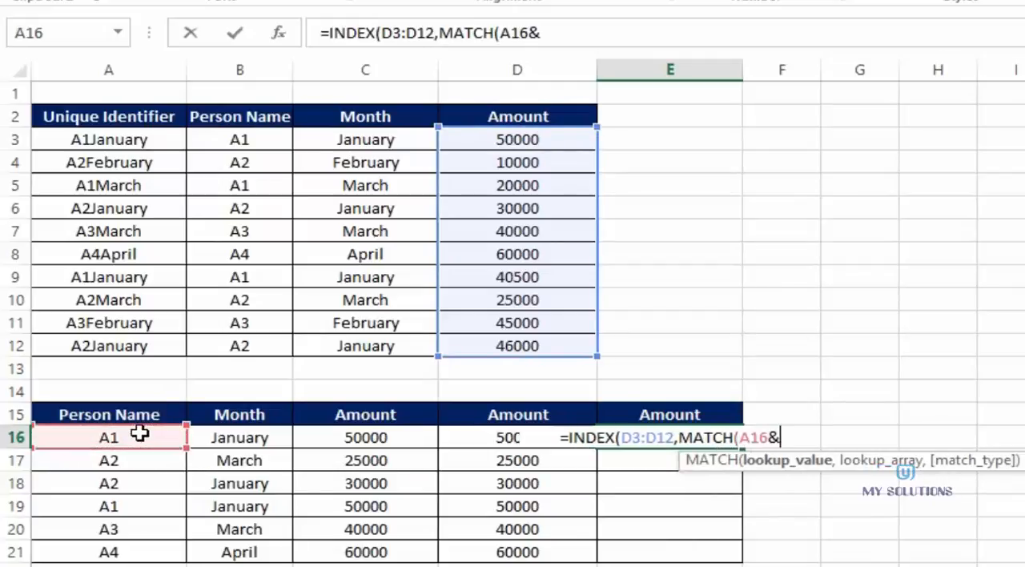
left_click(239, 440)
type(",")
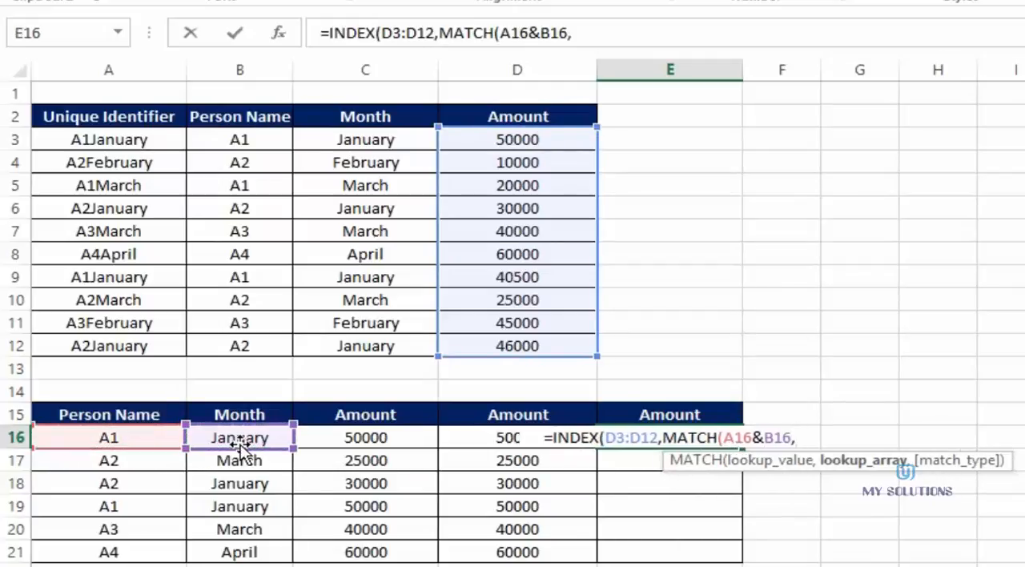
- Complete E16 with lookup array B3:B12&C3:C12, match type 0 and an empty column number, entered as an array formula
left_click_drag(238, 139, 213, 354)
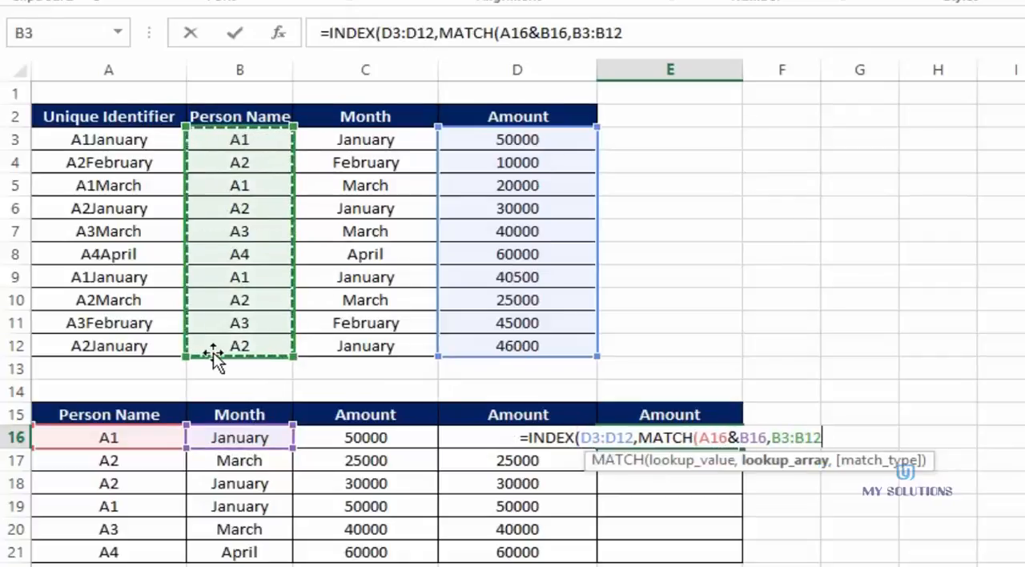
type("&")
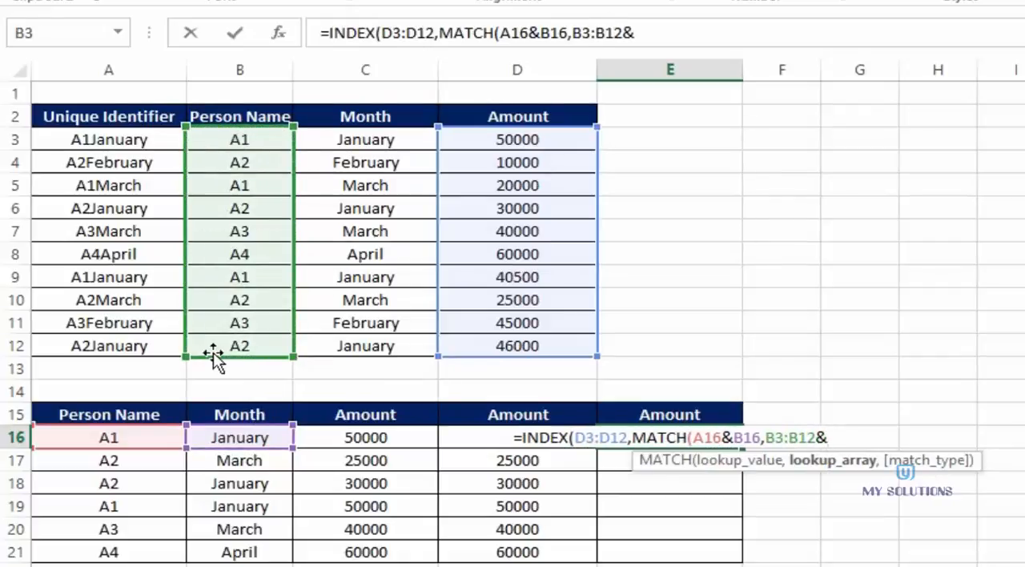
left_click_drag(328, 142, 337, 342)
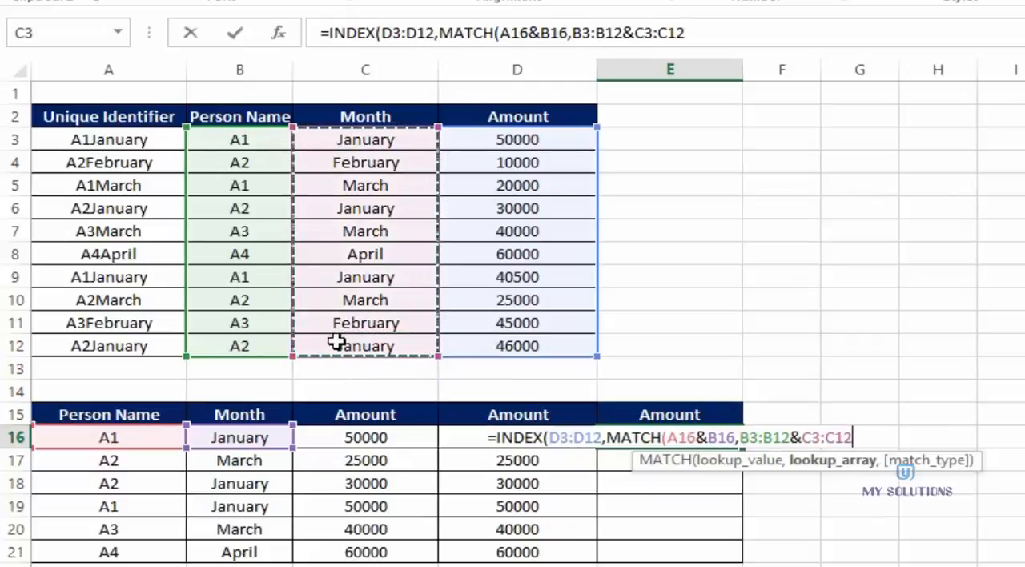
type(",0")
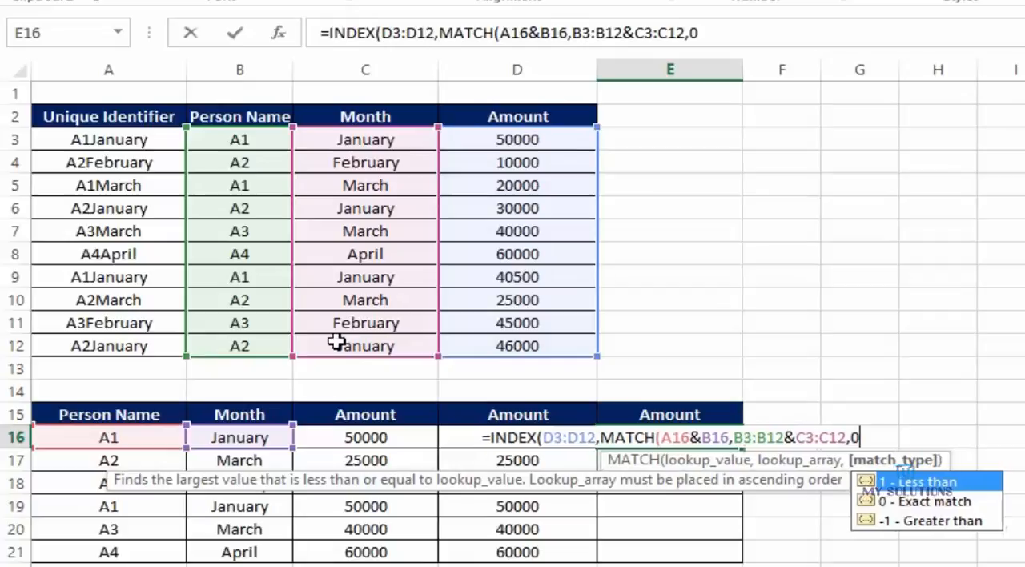
type("),)")
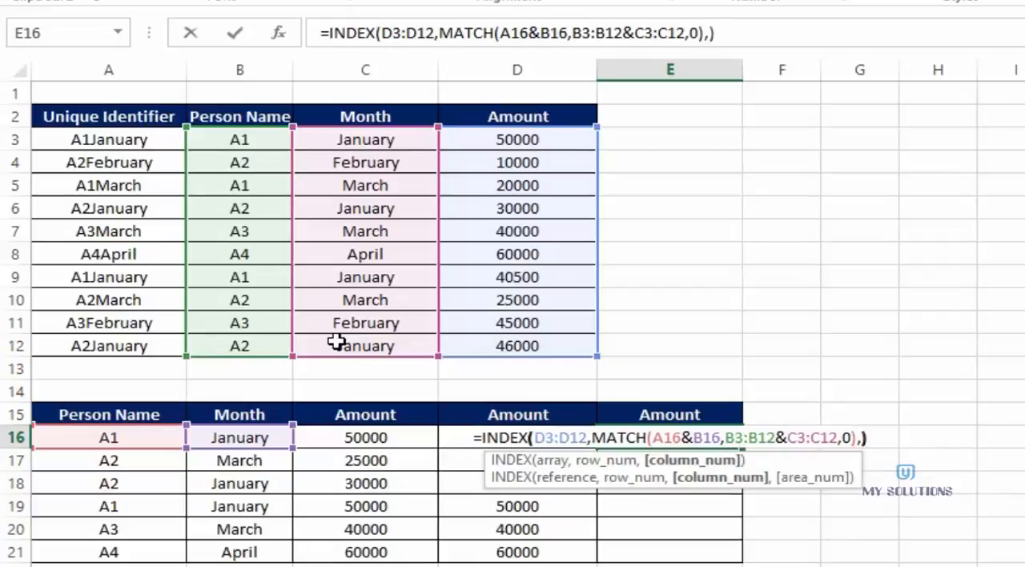
key("ctrl+shift+Return")
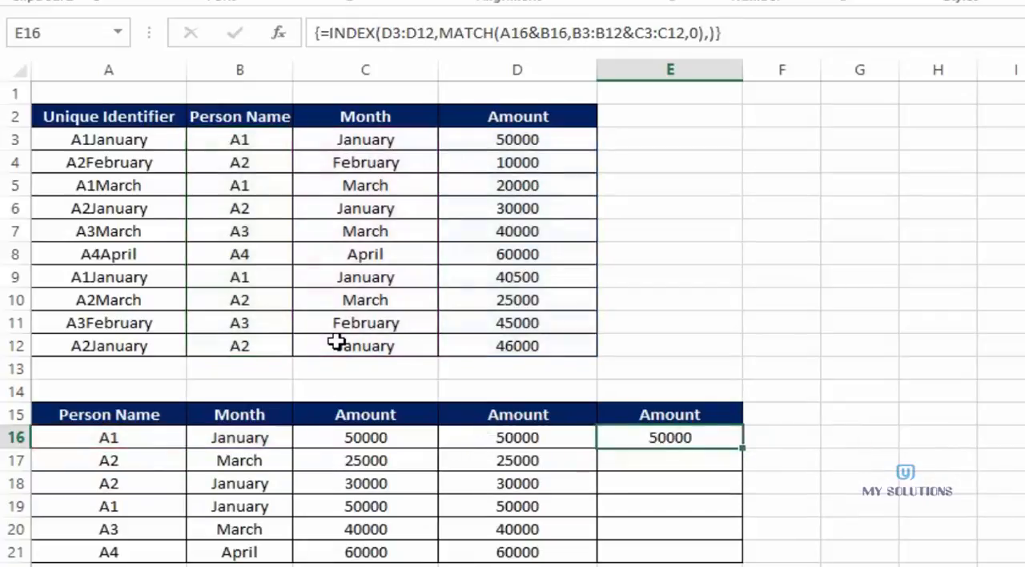
- Wrap the MATCH lookup array B3:B12&C3:C12 in the E16 formula in its own INDEX function
double_click(668, 437)
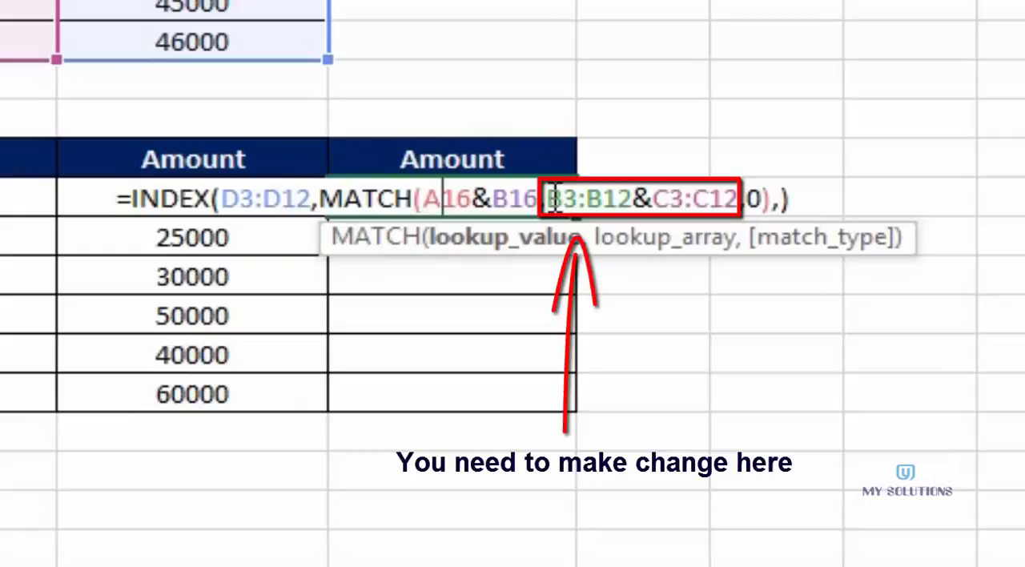
left_click(550, 199)
type("ind")
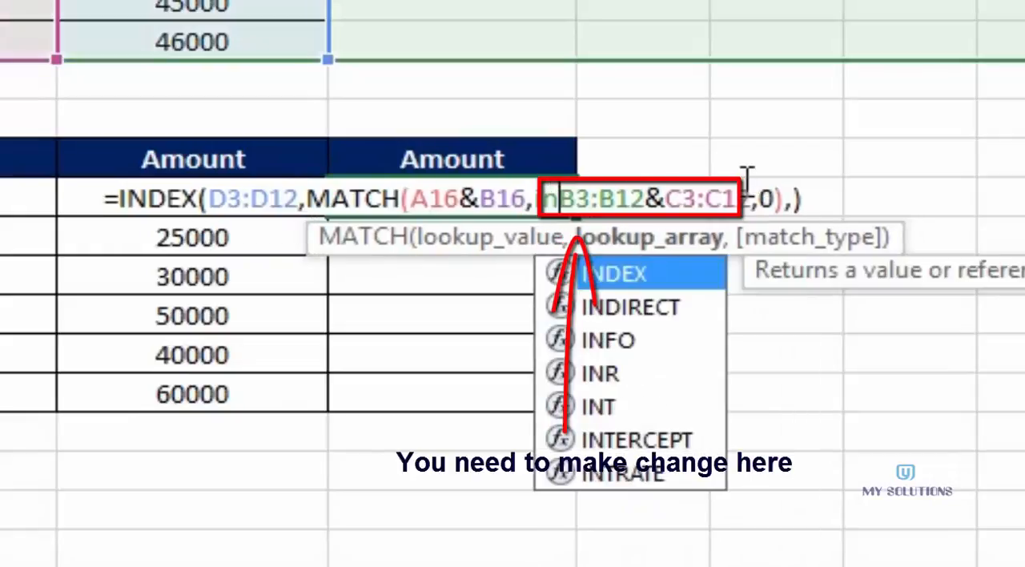
key("Tab")
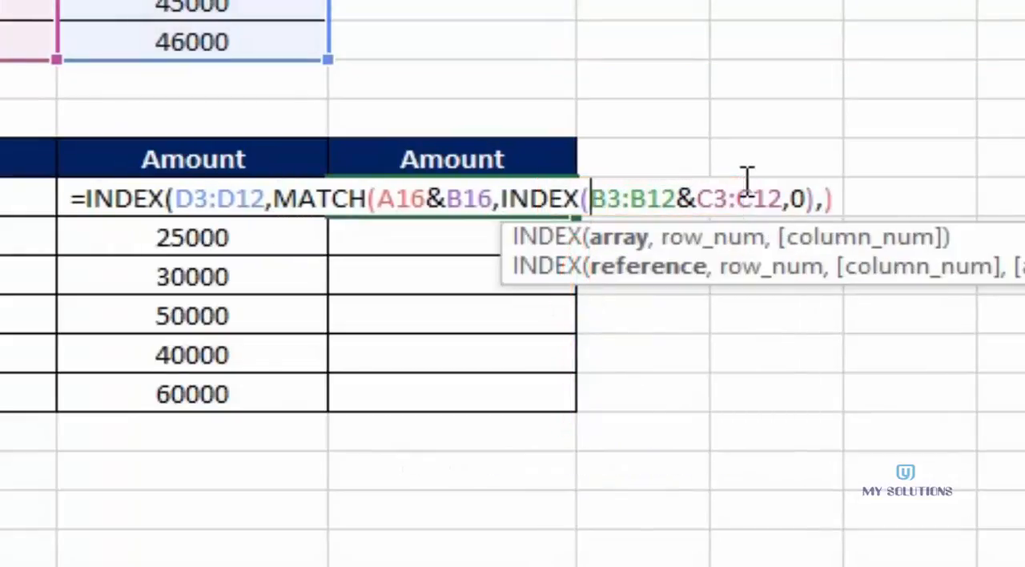
key("Right")
key("Right")
key("Right")
key("Right")
key("Right")
key("Right")
key("Right")
key("Right")
key("Right")
key("Right")
key("Right")
key("Right")
key("Right")
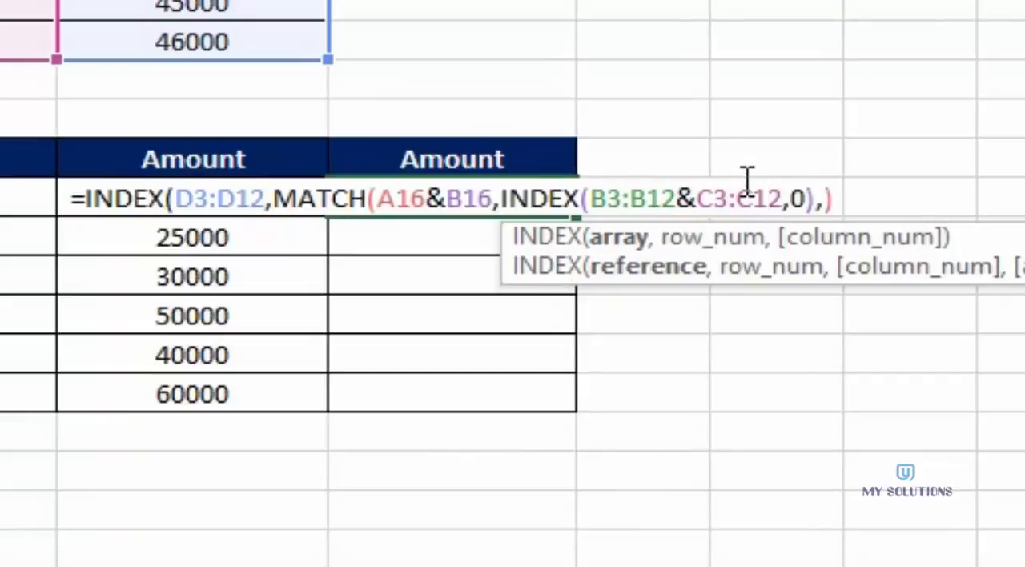
key("Right")
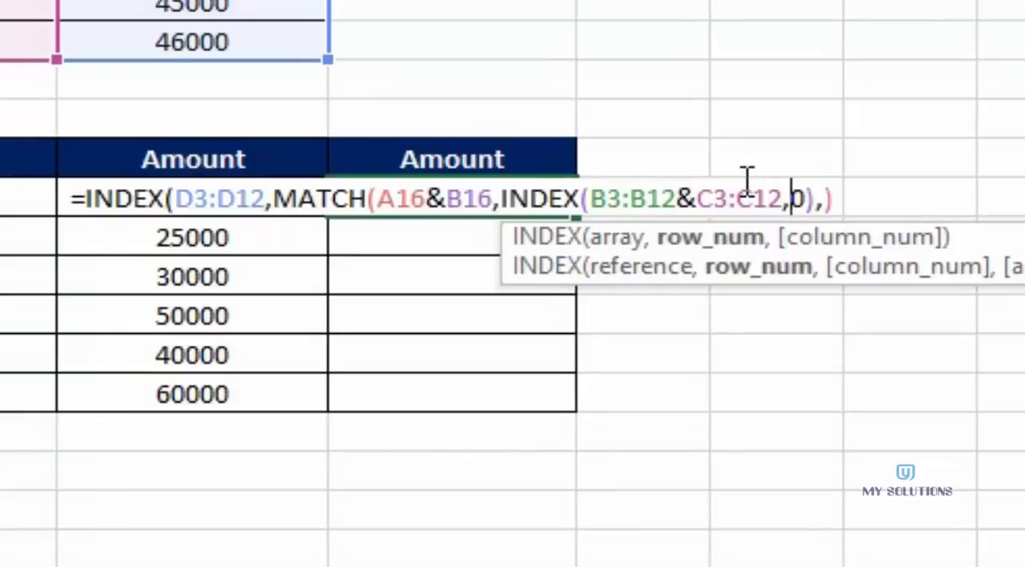
key("Left")
type(")")
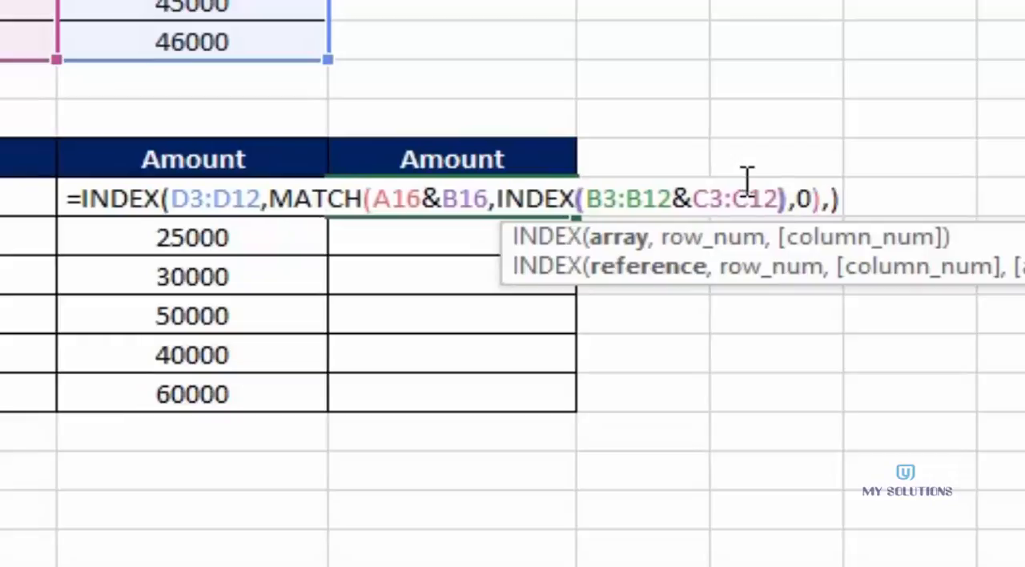
- Give the inner INDEX in E16 a row number of 0 and enter the formula as an ordinary, non-array formula
key("Left")
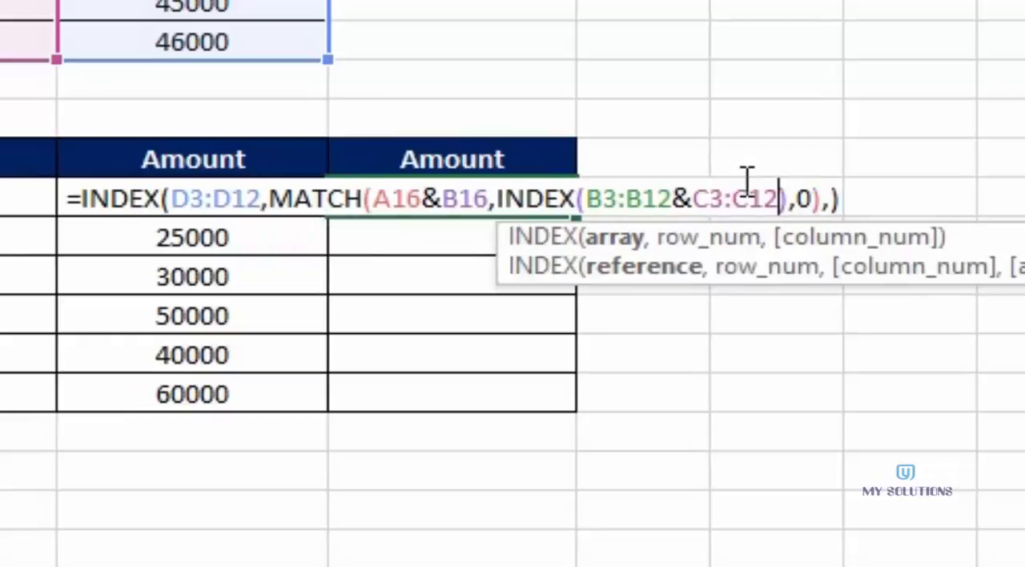
type(",0")
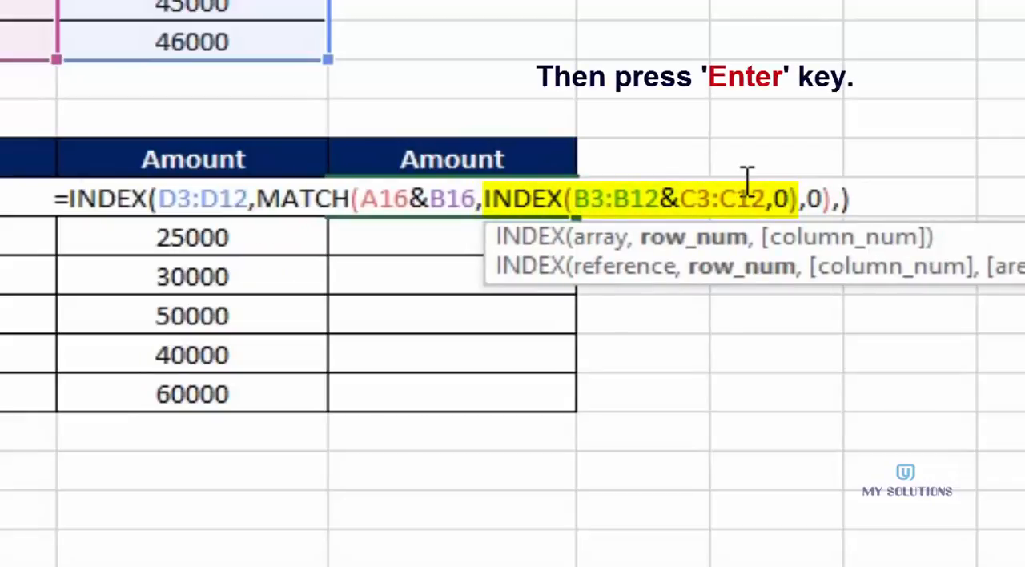
key("Return")
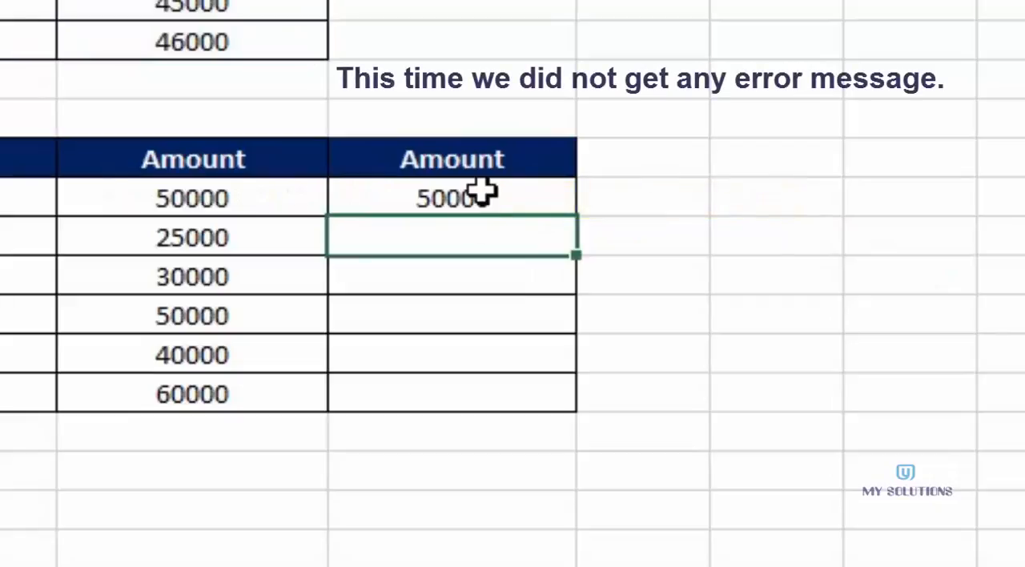
- Compare the ordinary formula in E16 with the array formula in D16
left_click(483, 193)
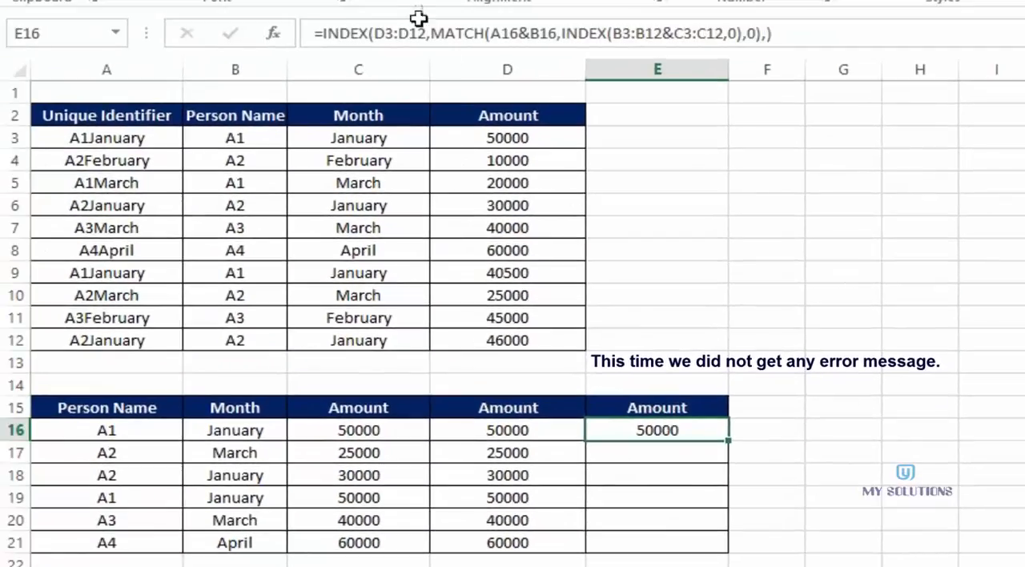
left_click(523, 432)
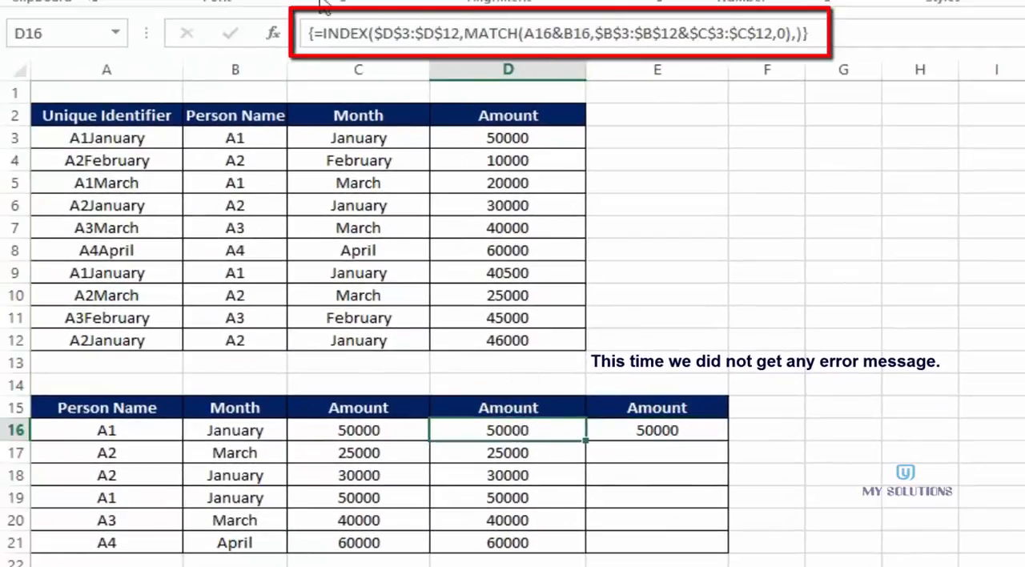
left_click(669, 433)
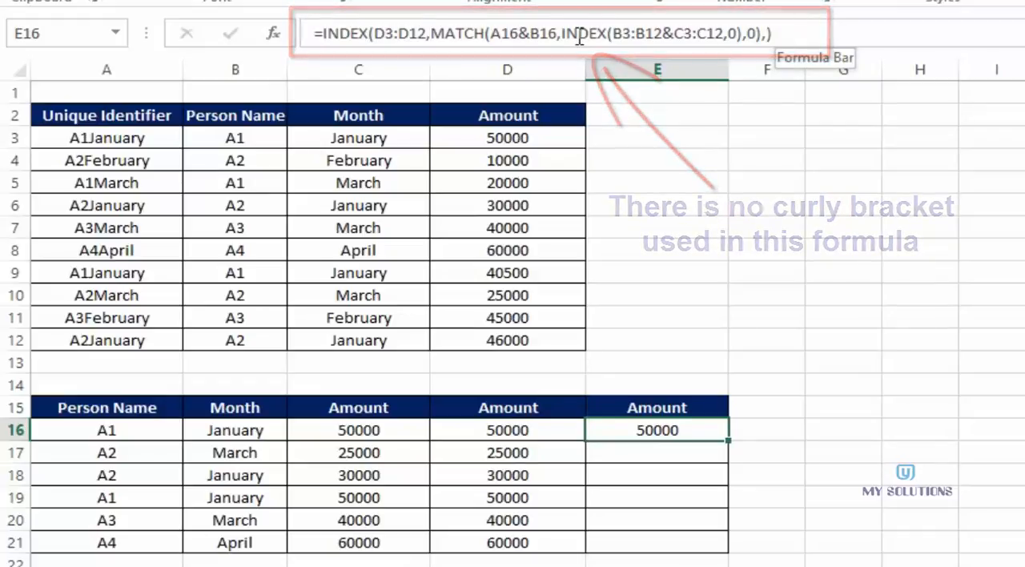
- Make the outer INDEX array in E16 absolute as $D$3:$D$12
double_click(643, 430)
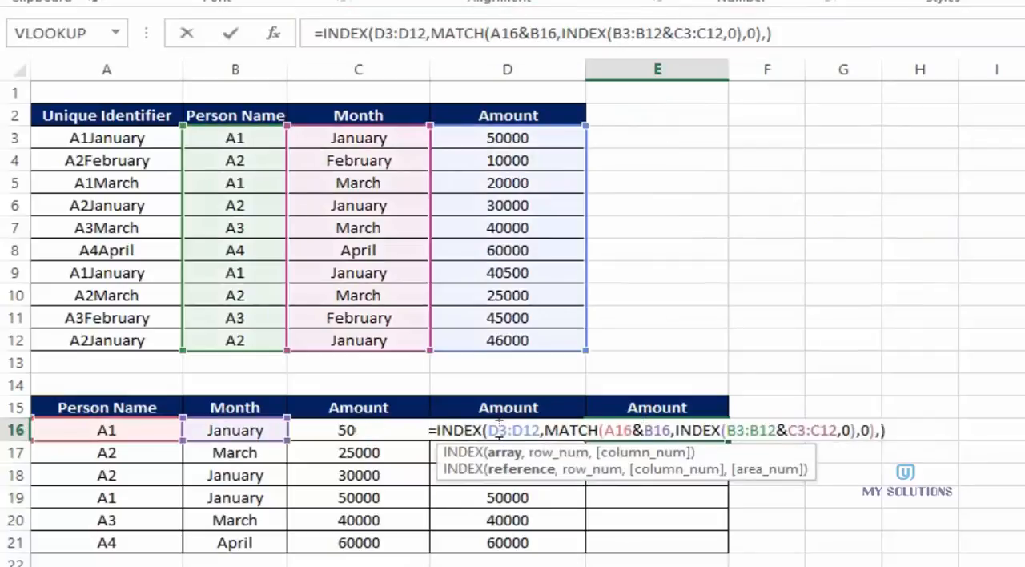
left_click(498, 430)
key("F4")
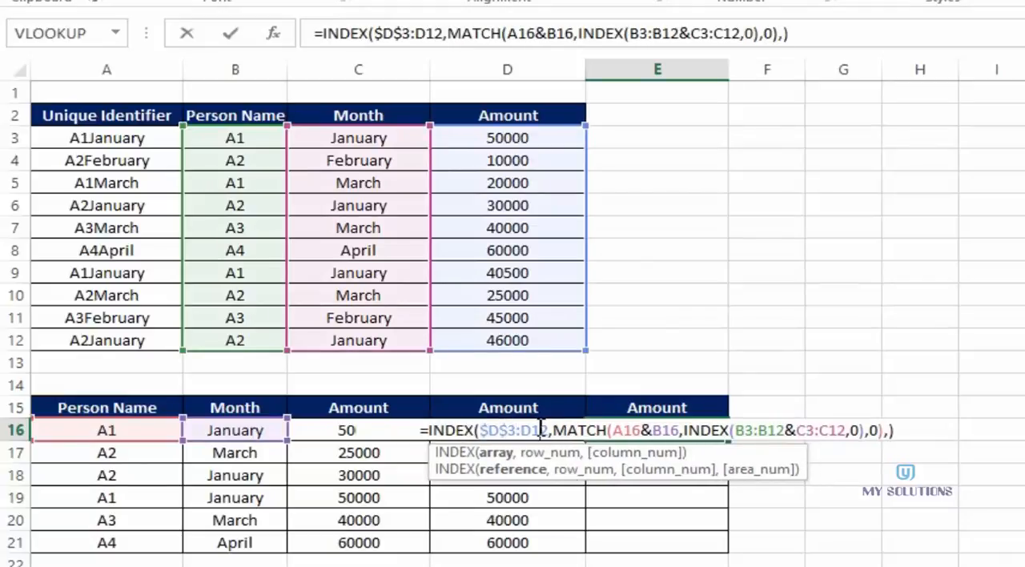
left_click(540, 430)
key("F4")
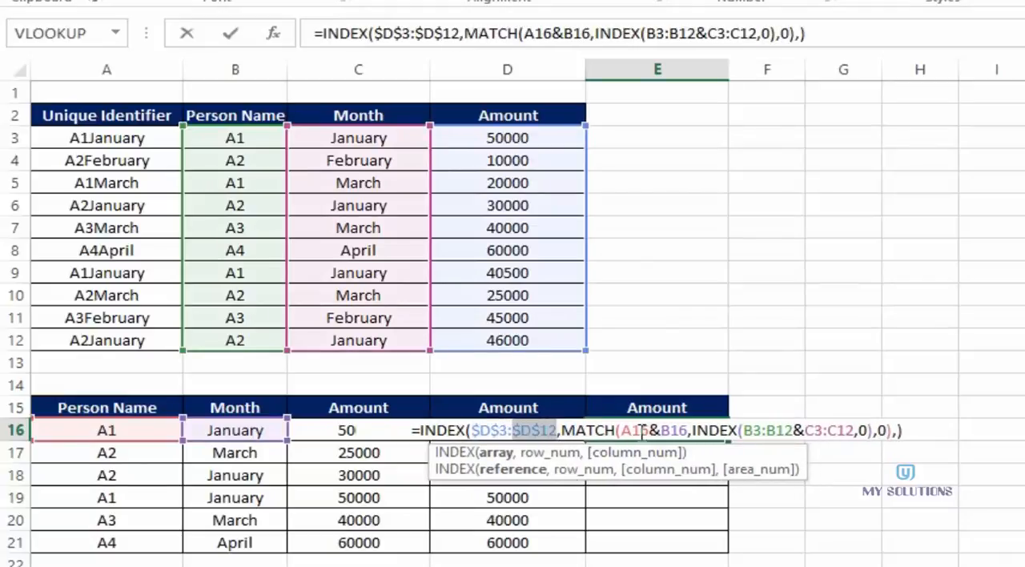
- Make the inner INDEX ranges in E16 absolute as $B$3:$B$12&$C$3:$C$12 and enter the formula
left_click(753, 431)
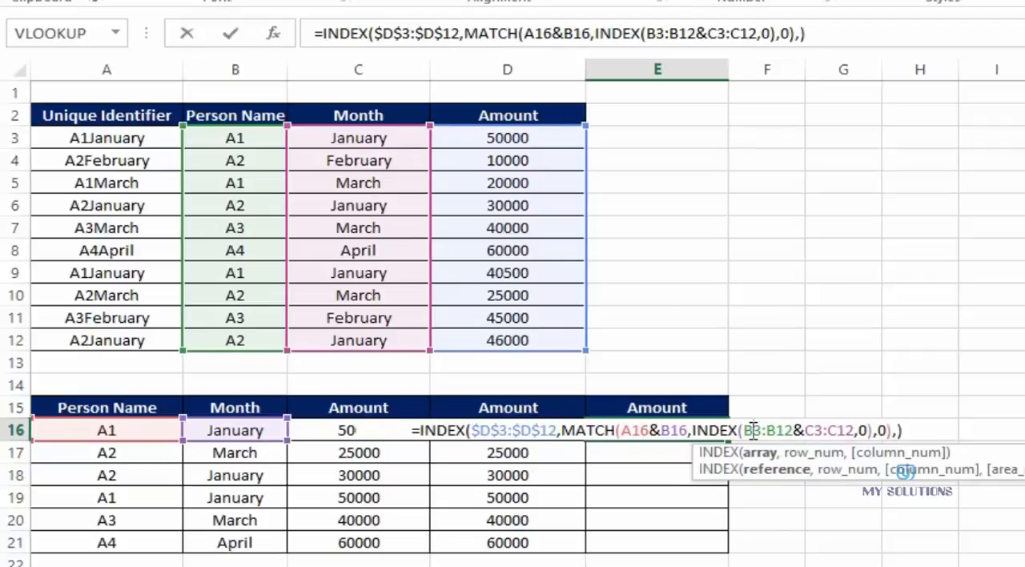
key("F4")
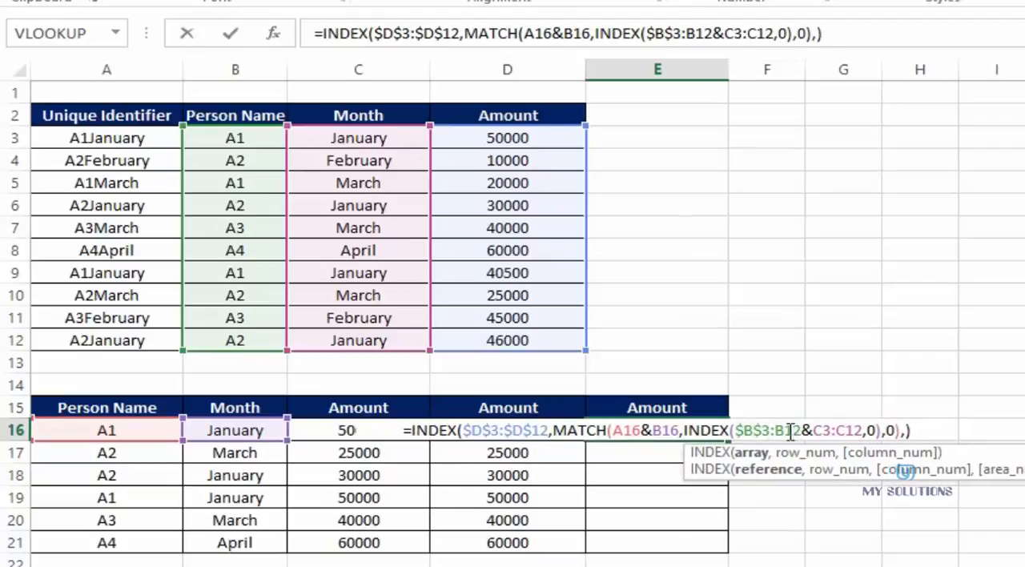
left_click(791, 430)
key("F4")
left_click(827, 430)
key("F4")
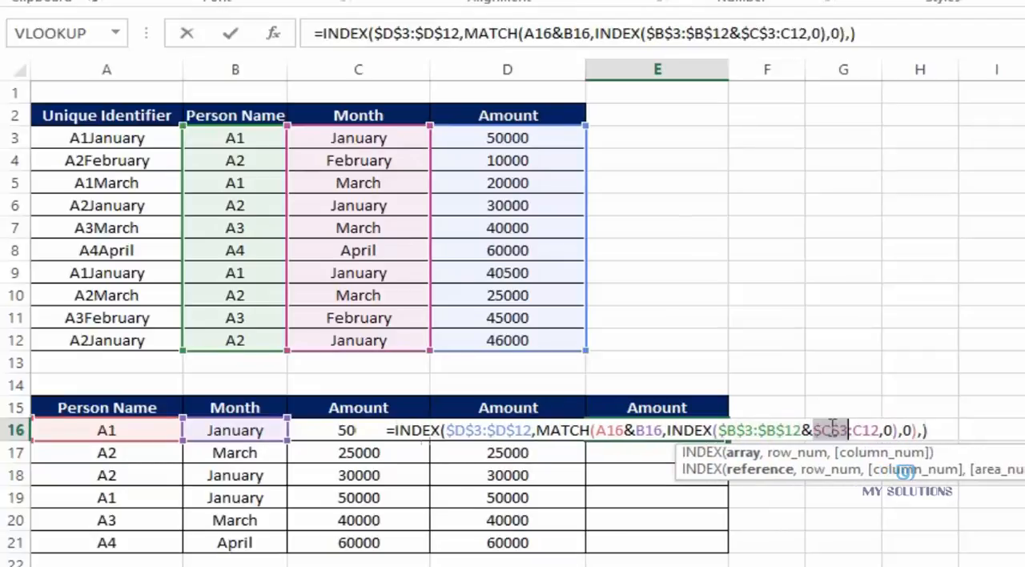
left_click(862, 430)
key("F4")
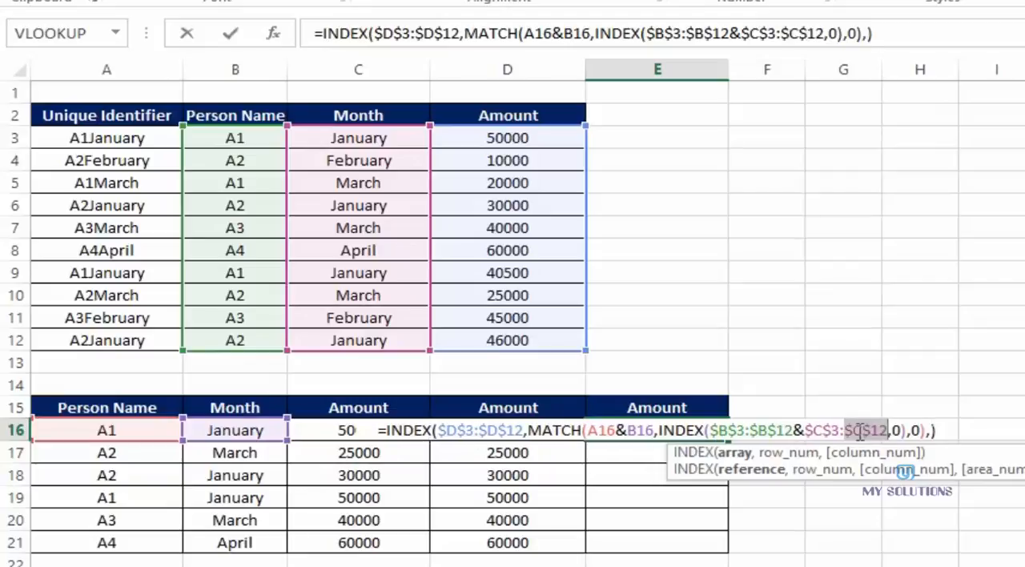
key("Return")
- Fill the E16 formula down to E21 and deselect the filled range
left_click(698, 431)
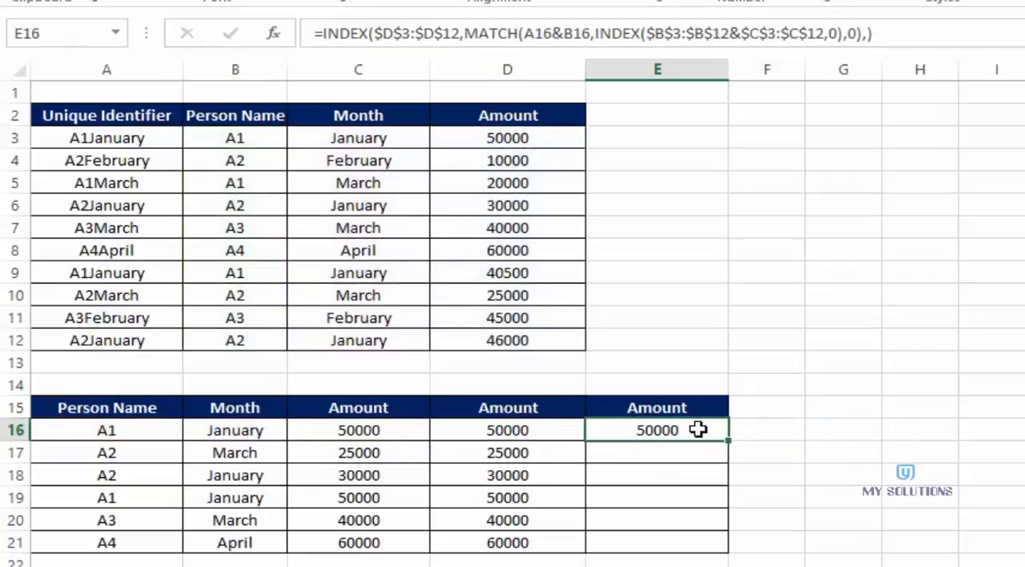
left_click_drag(727, 439, 723, 548)
left_click(833, 453)
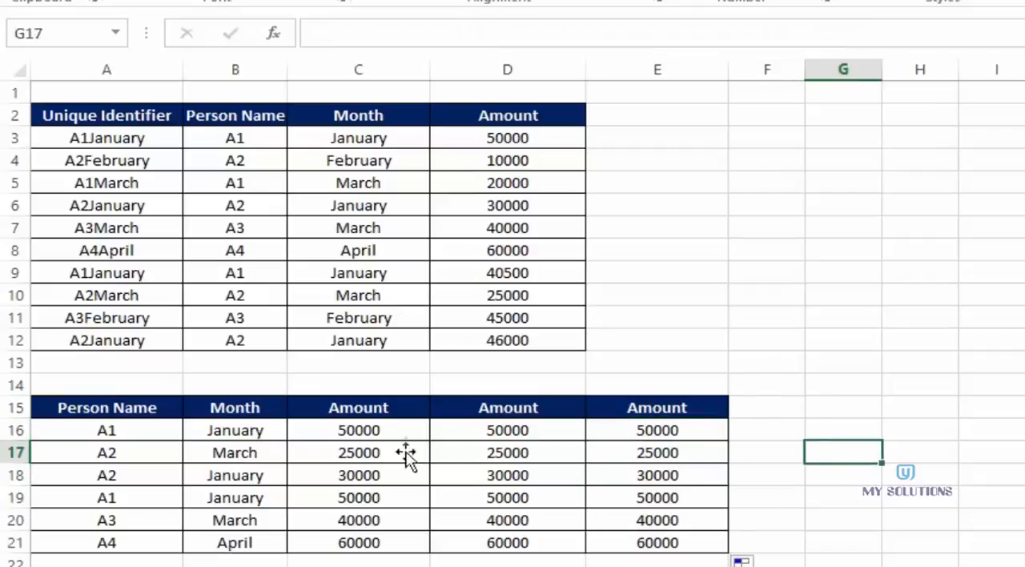
left_click(856, 271)
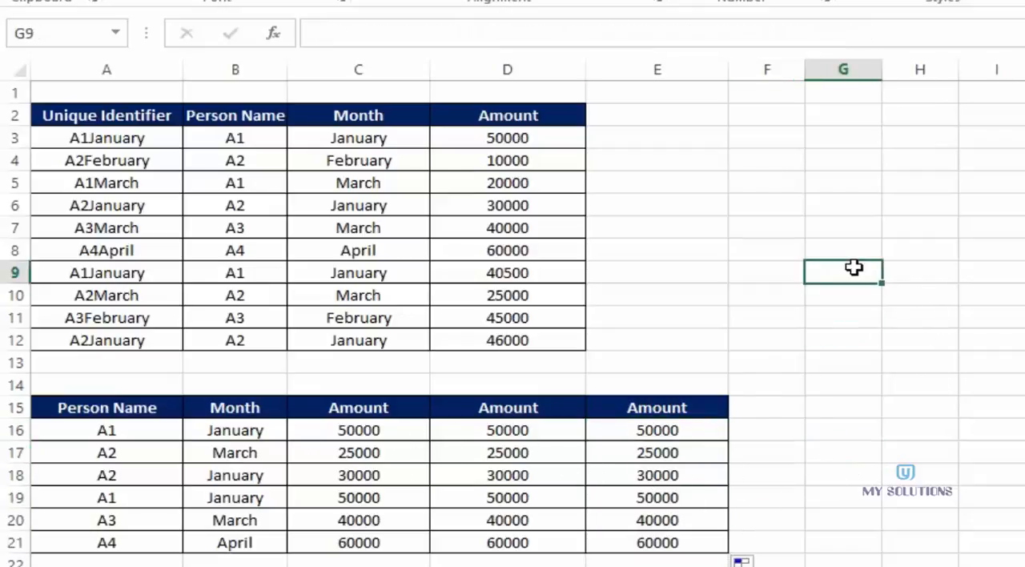